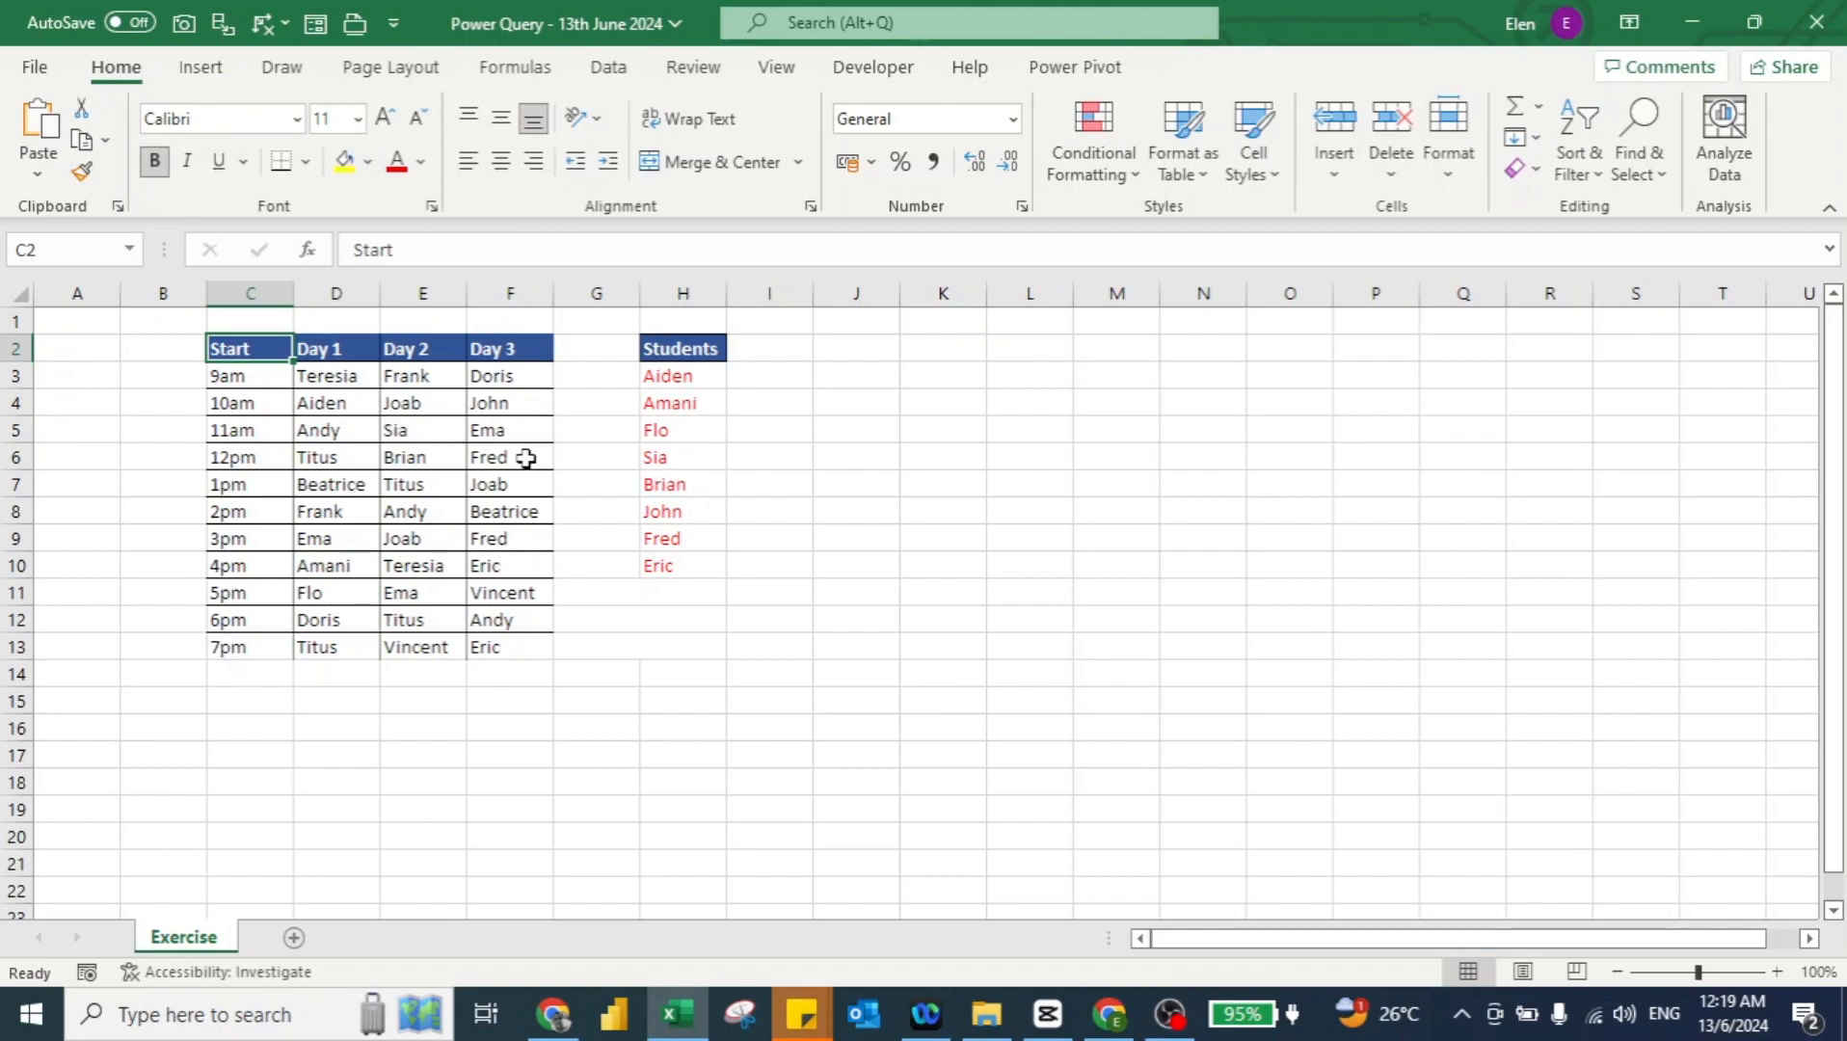
- Highlight cells D9, E11 and F5, the student scheduled on all three days, with a yellow fill
{"action": "left_click", "coordinate": [333, 400]}
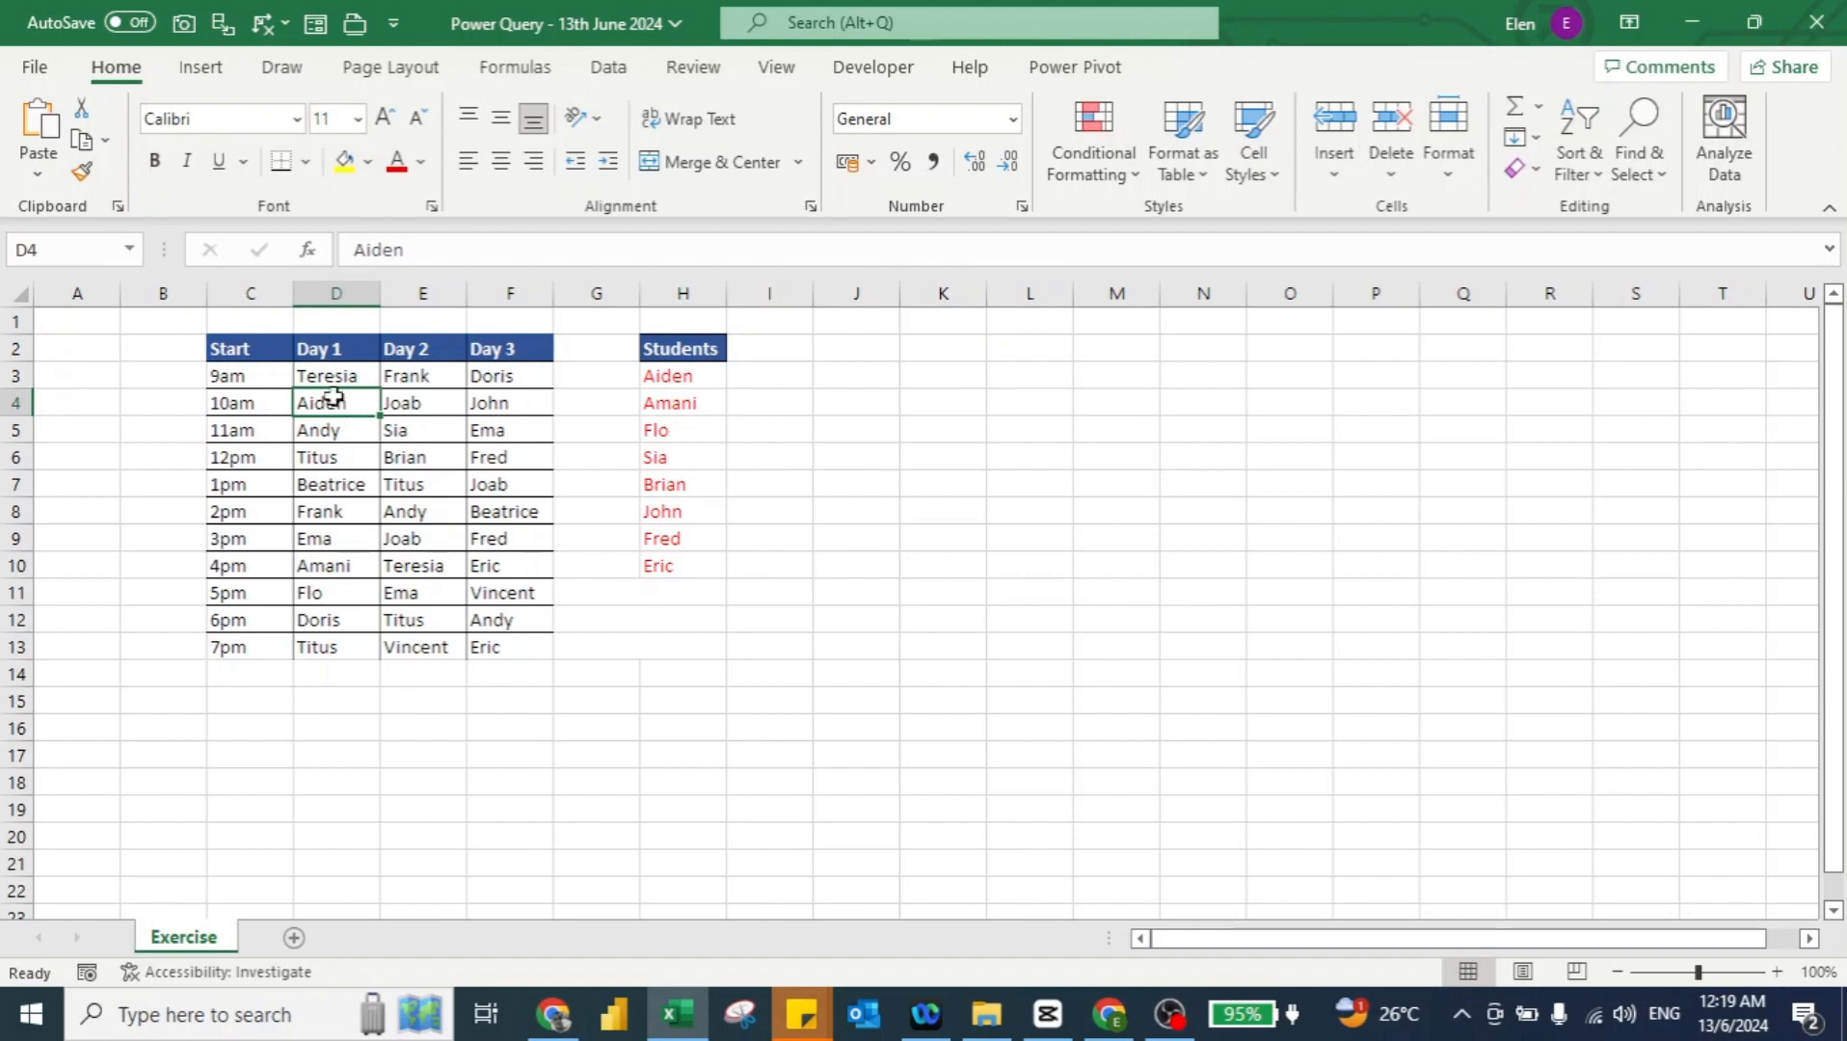
{"action": "left_click", "coordinate": [312, 431]}
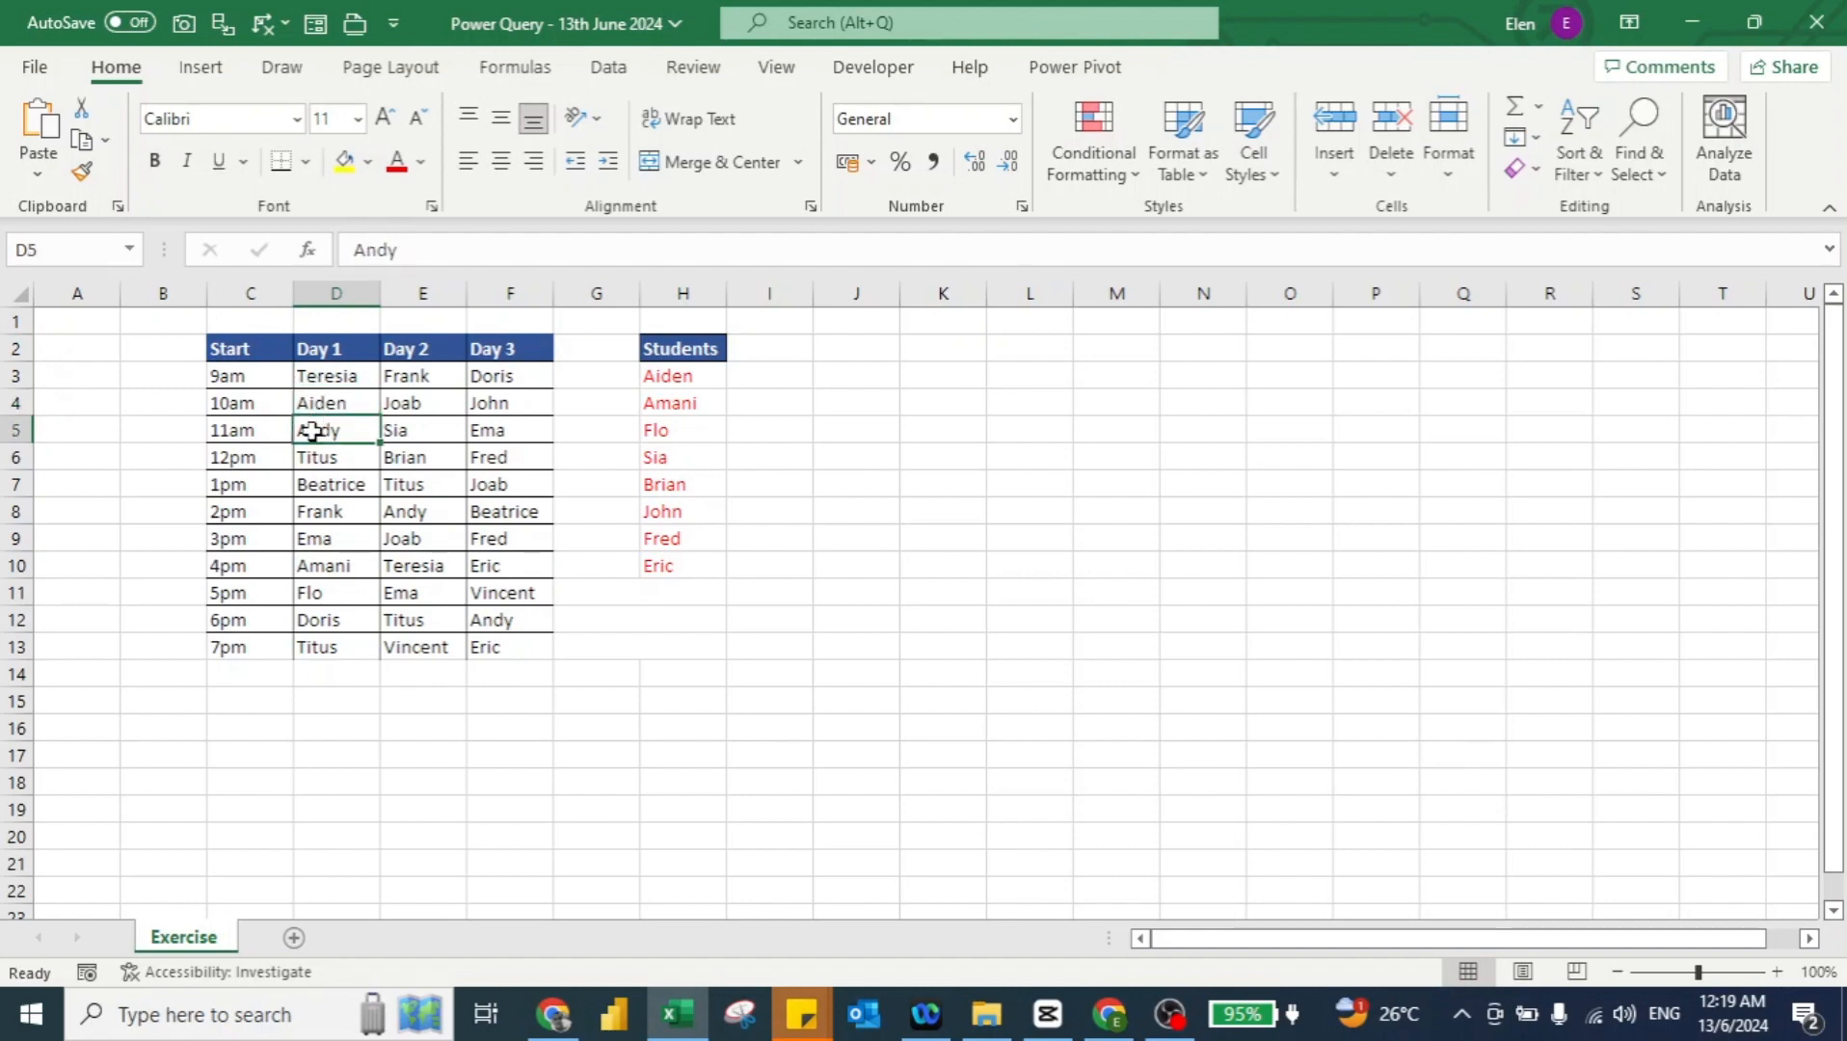
{"action": "left_click", "coordinate": [313, 537]}
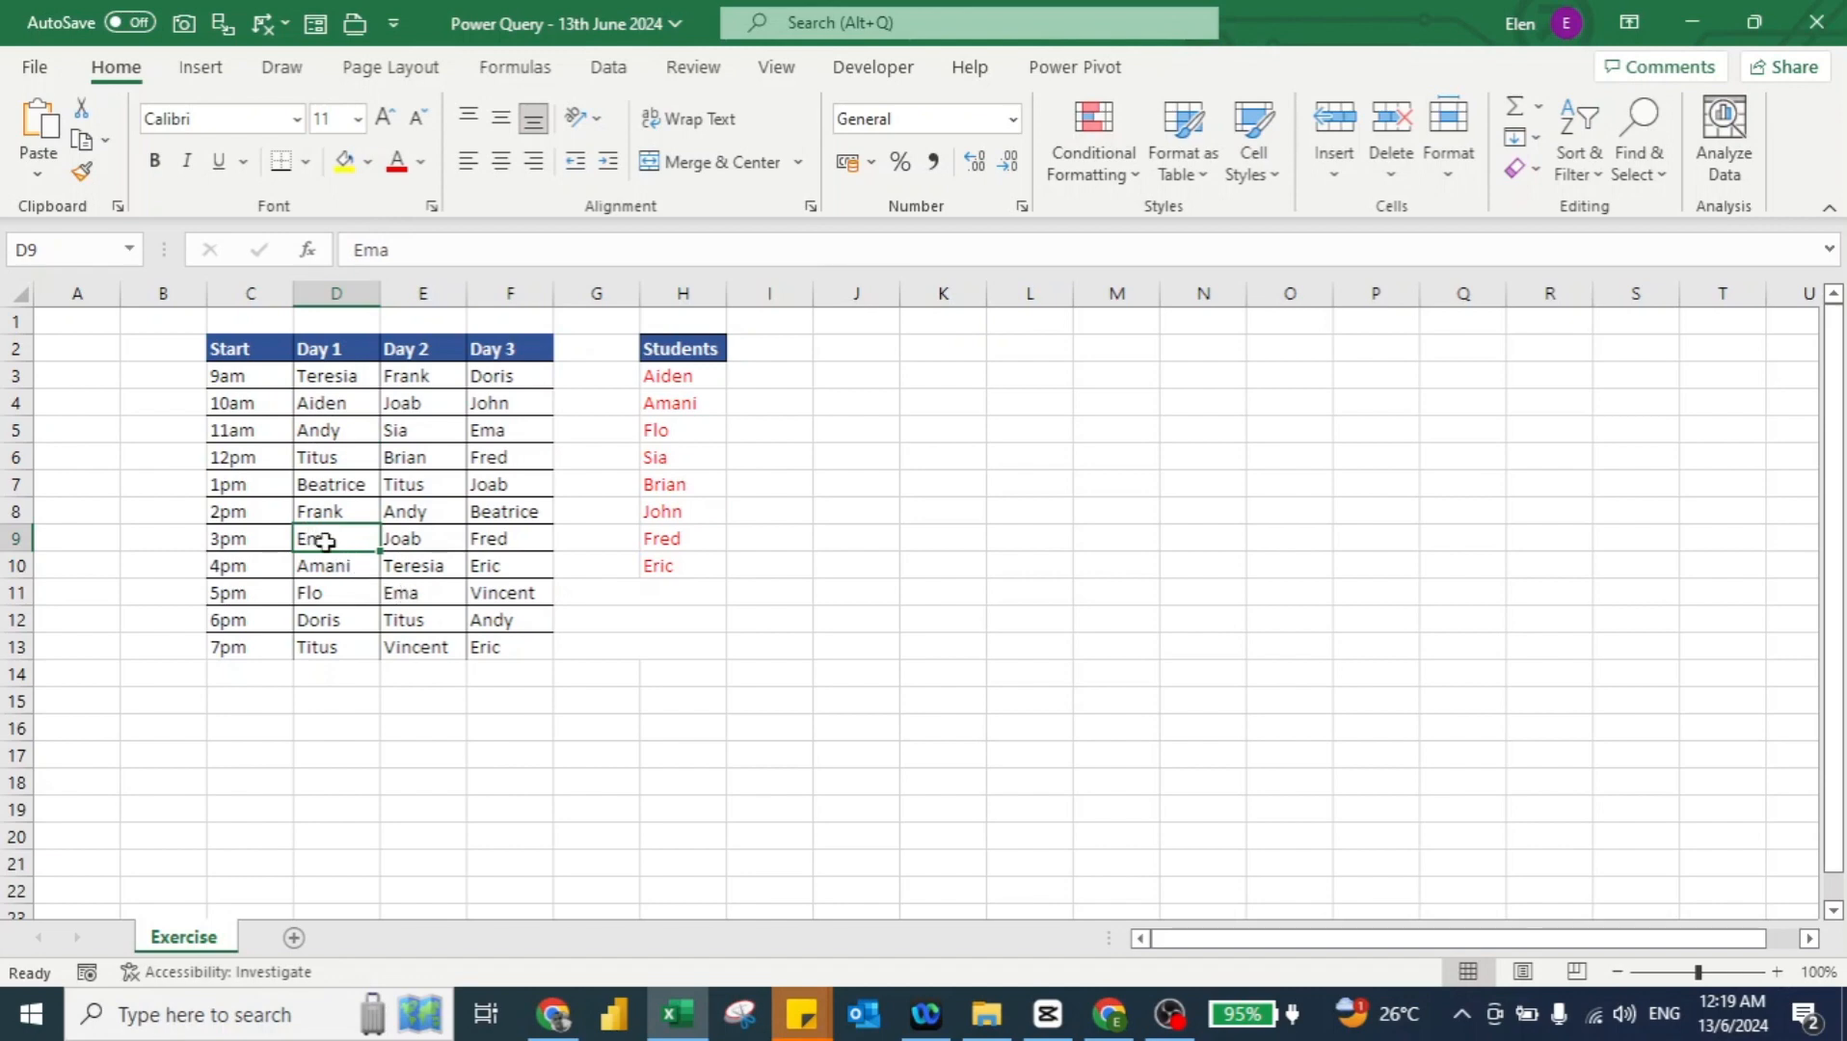
{"action": "left_click", "coordinate": [344, 161]}
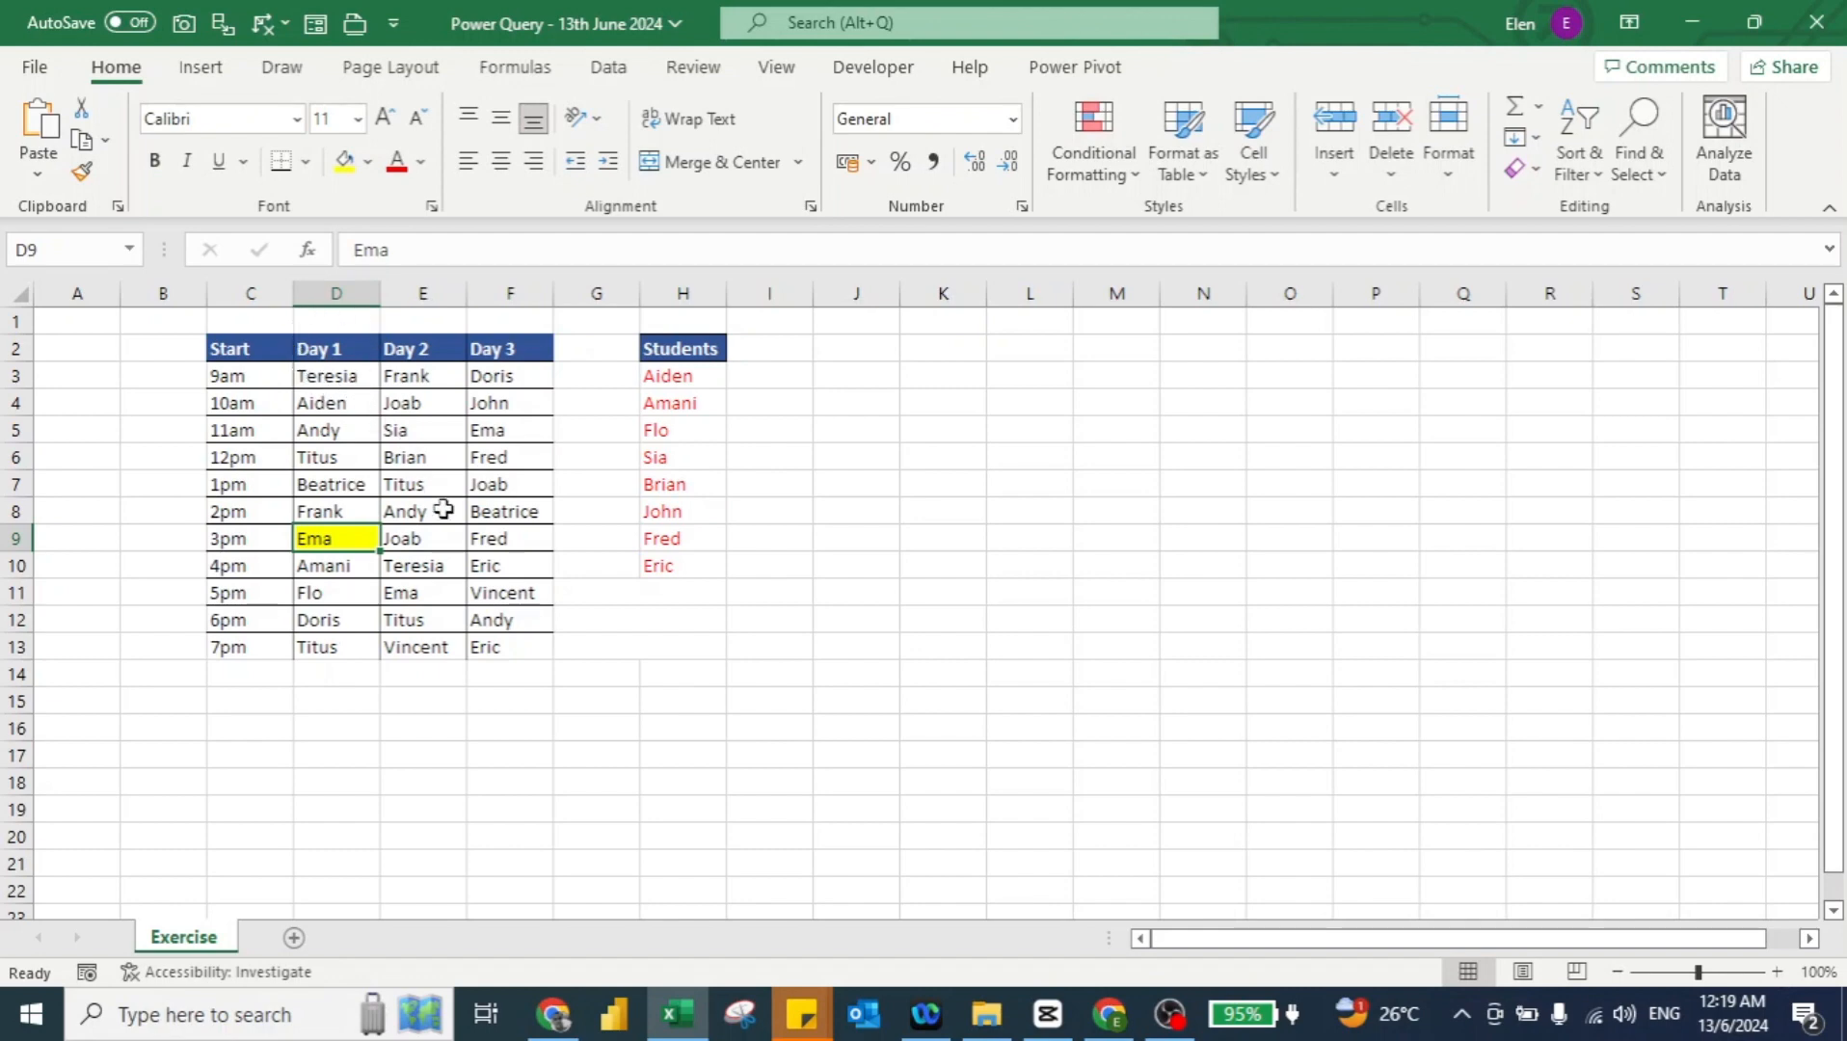
{"action": "left_click", "coordinate": [422, 592]}
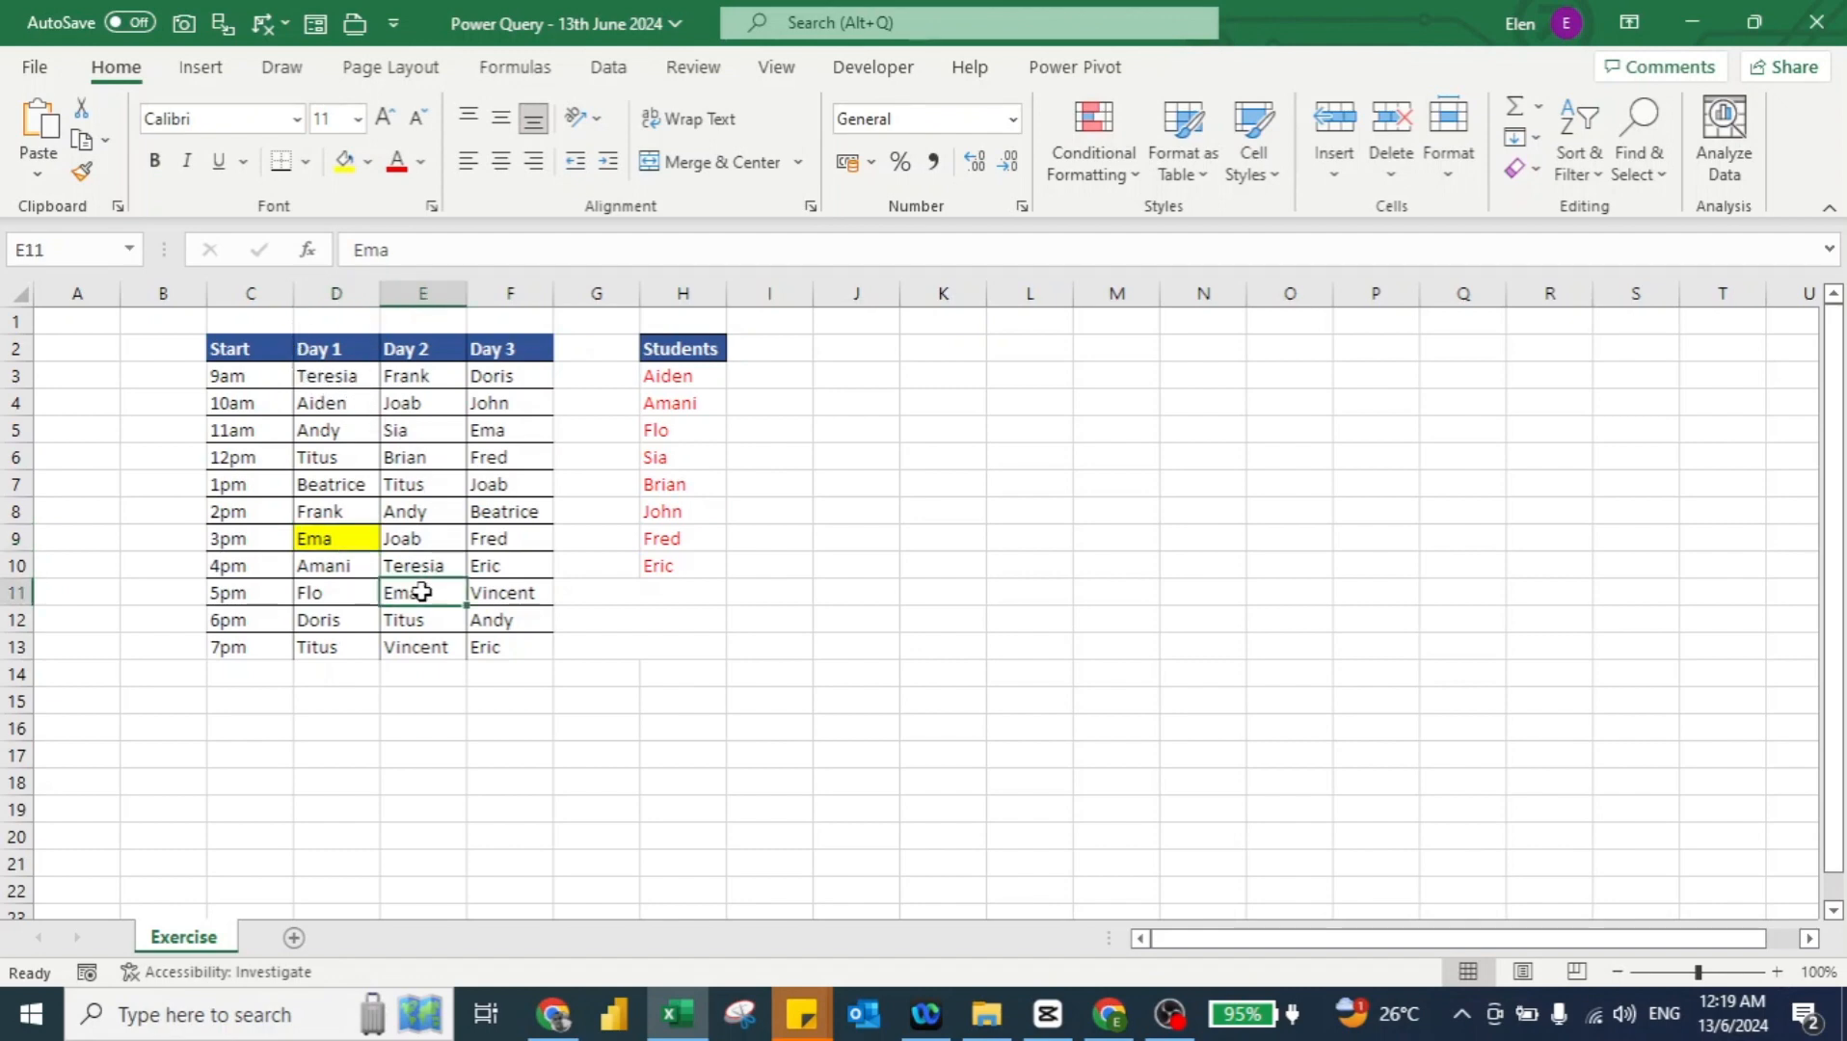
{"action": "left_click", "coordinate": [345, 161]}
{"action": "left_click", "coordinate": [497, 433]}
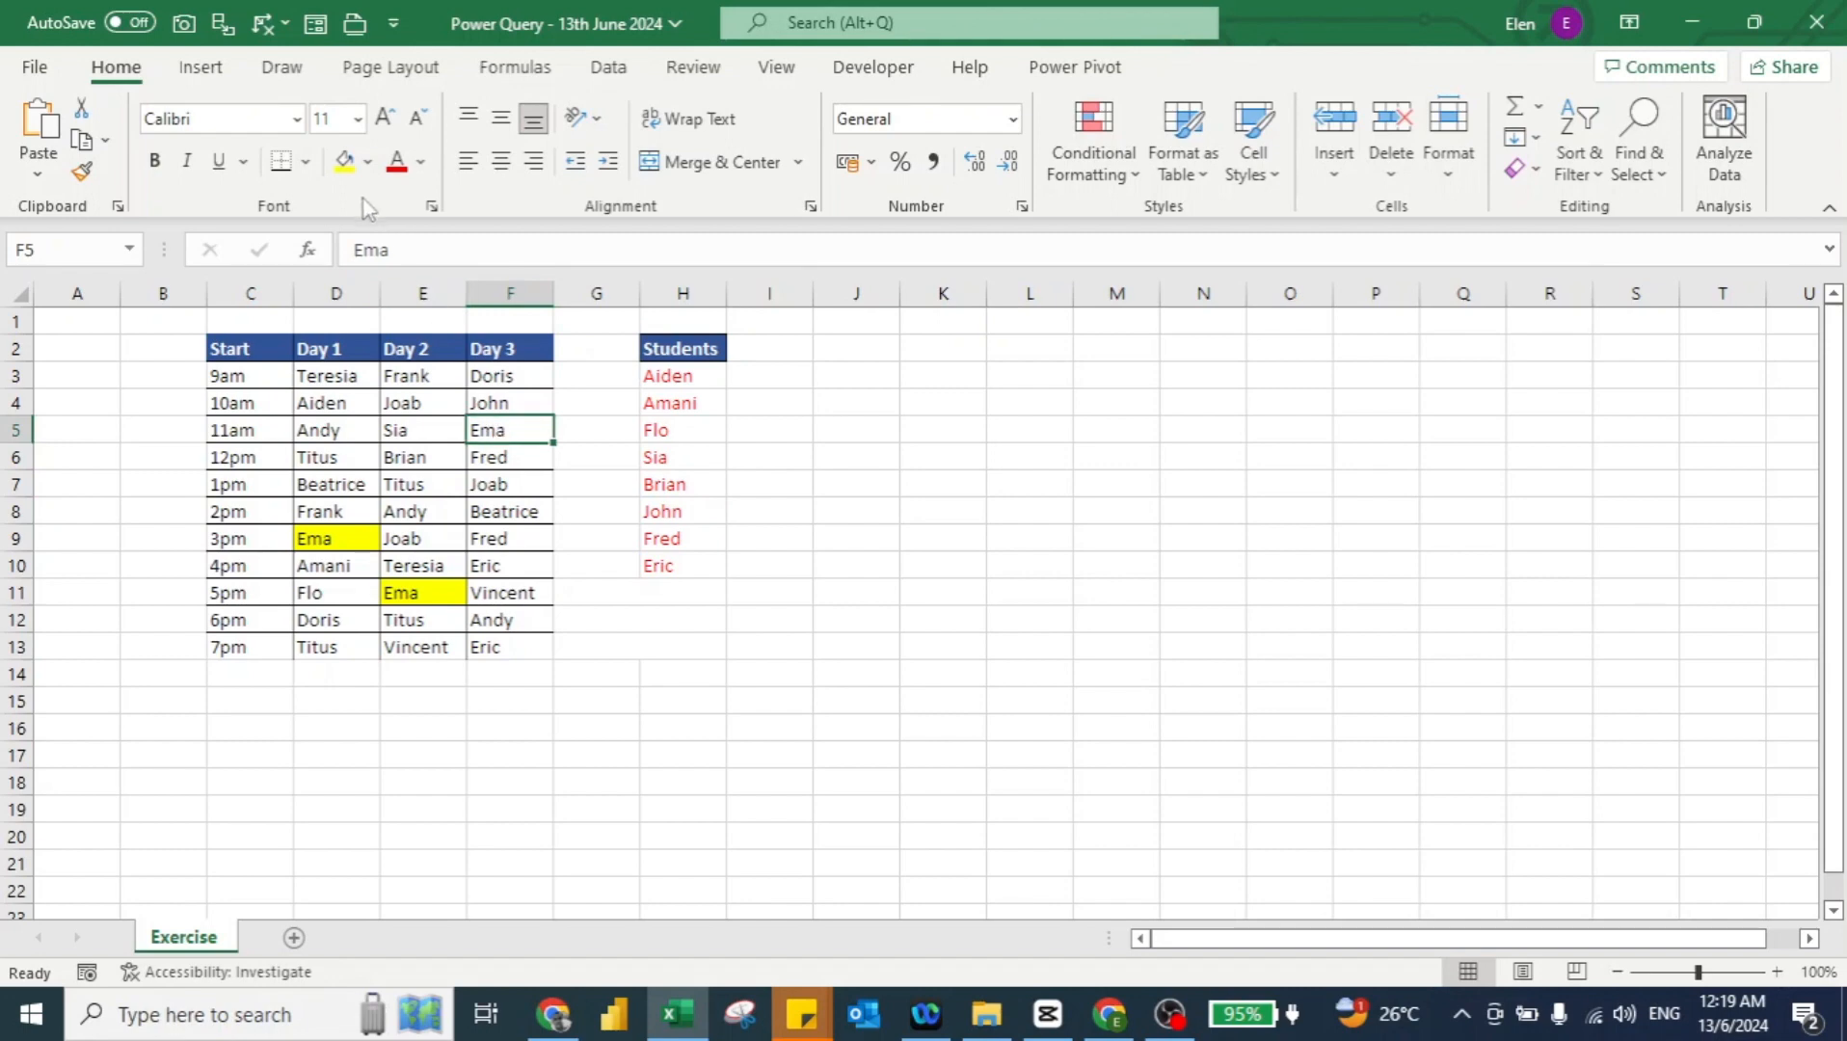
{"action": "left_click", "coordinate": [344, 161]}
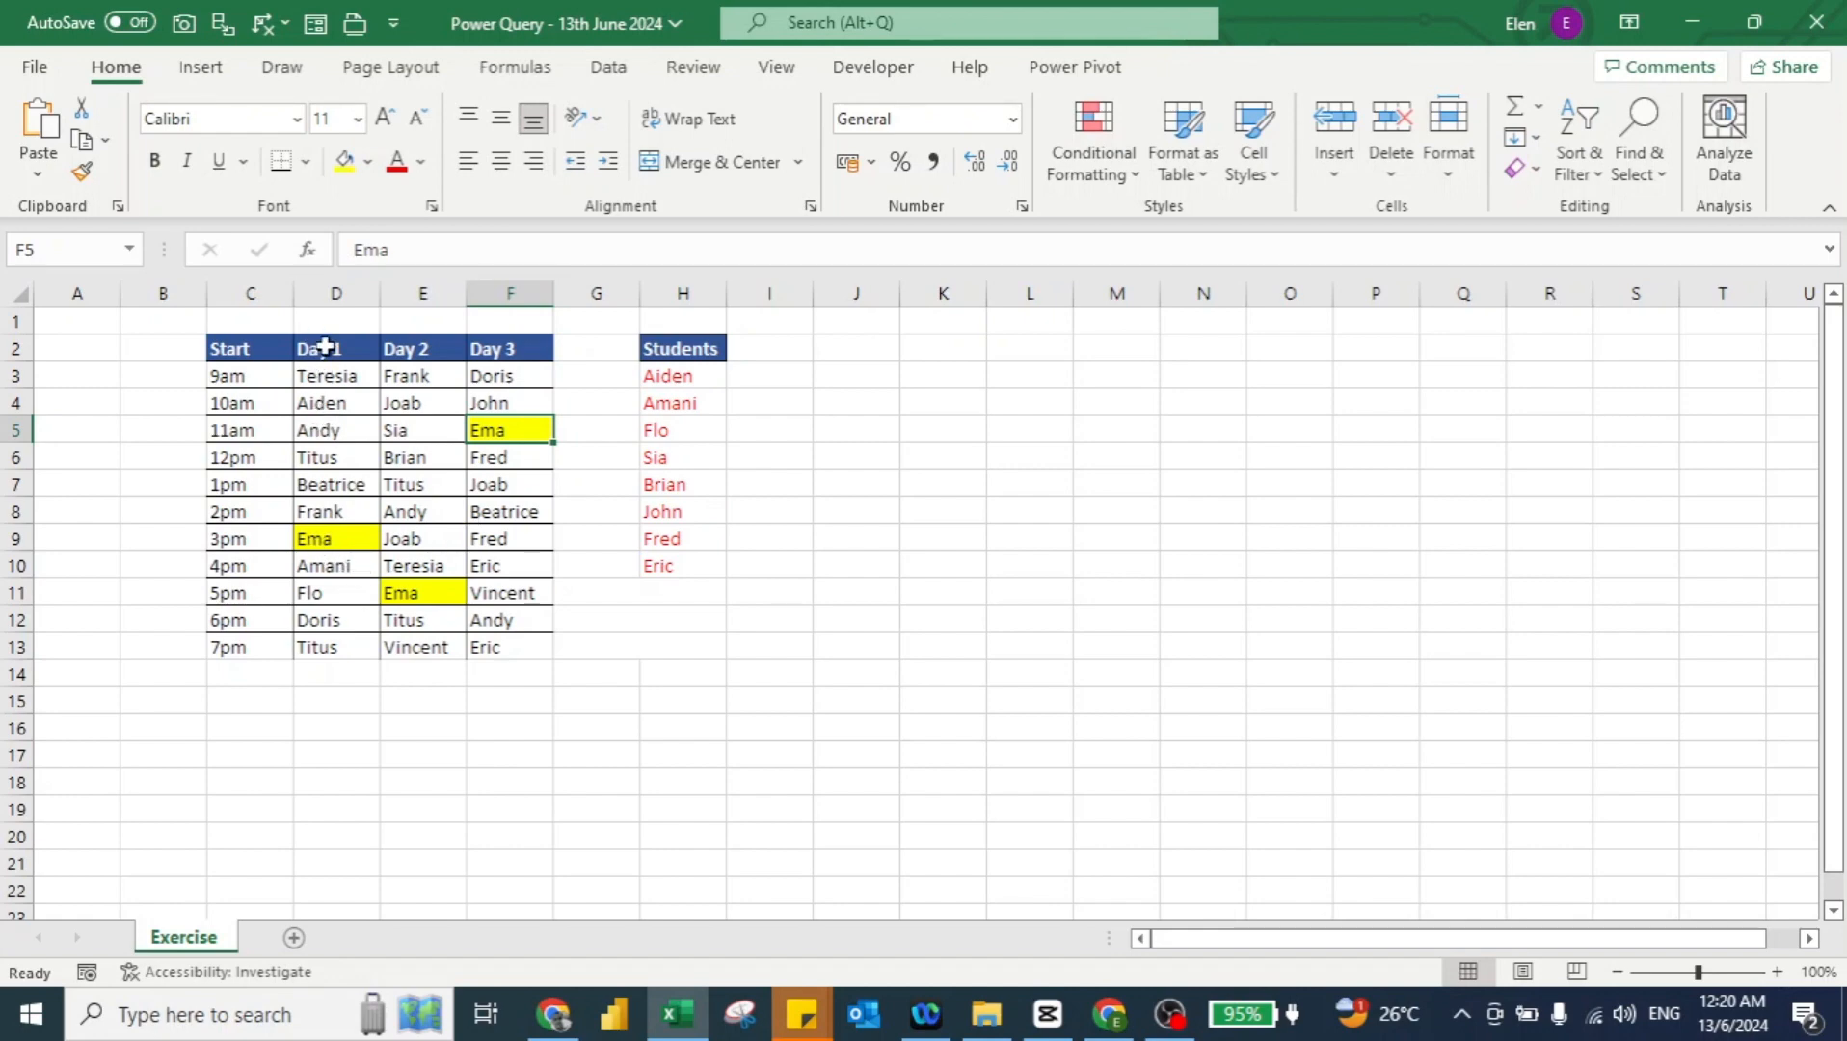
- Load the schedule range C2:F13 into Power Query as a table with headers
{"action": "left_click", "coordinate": [309, 407]}
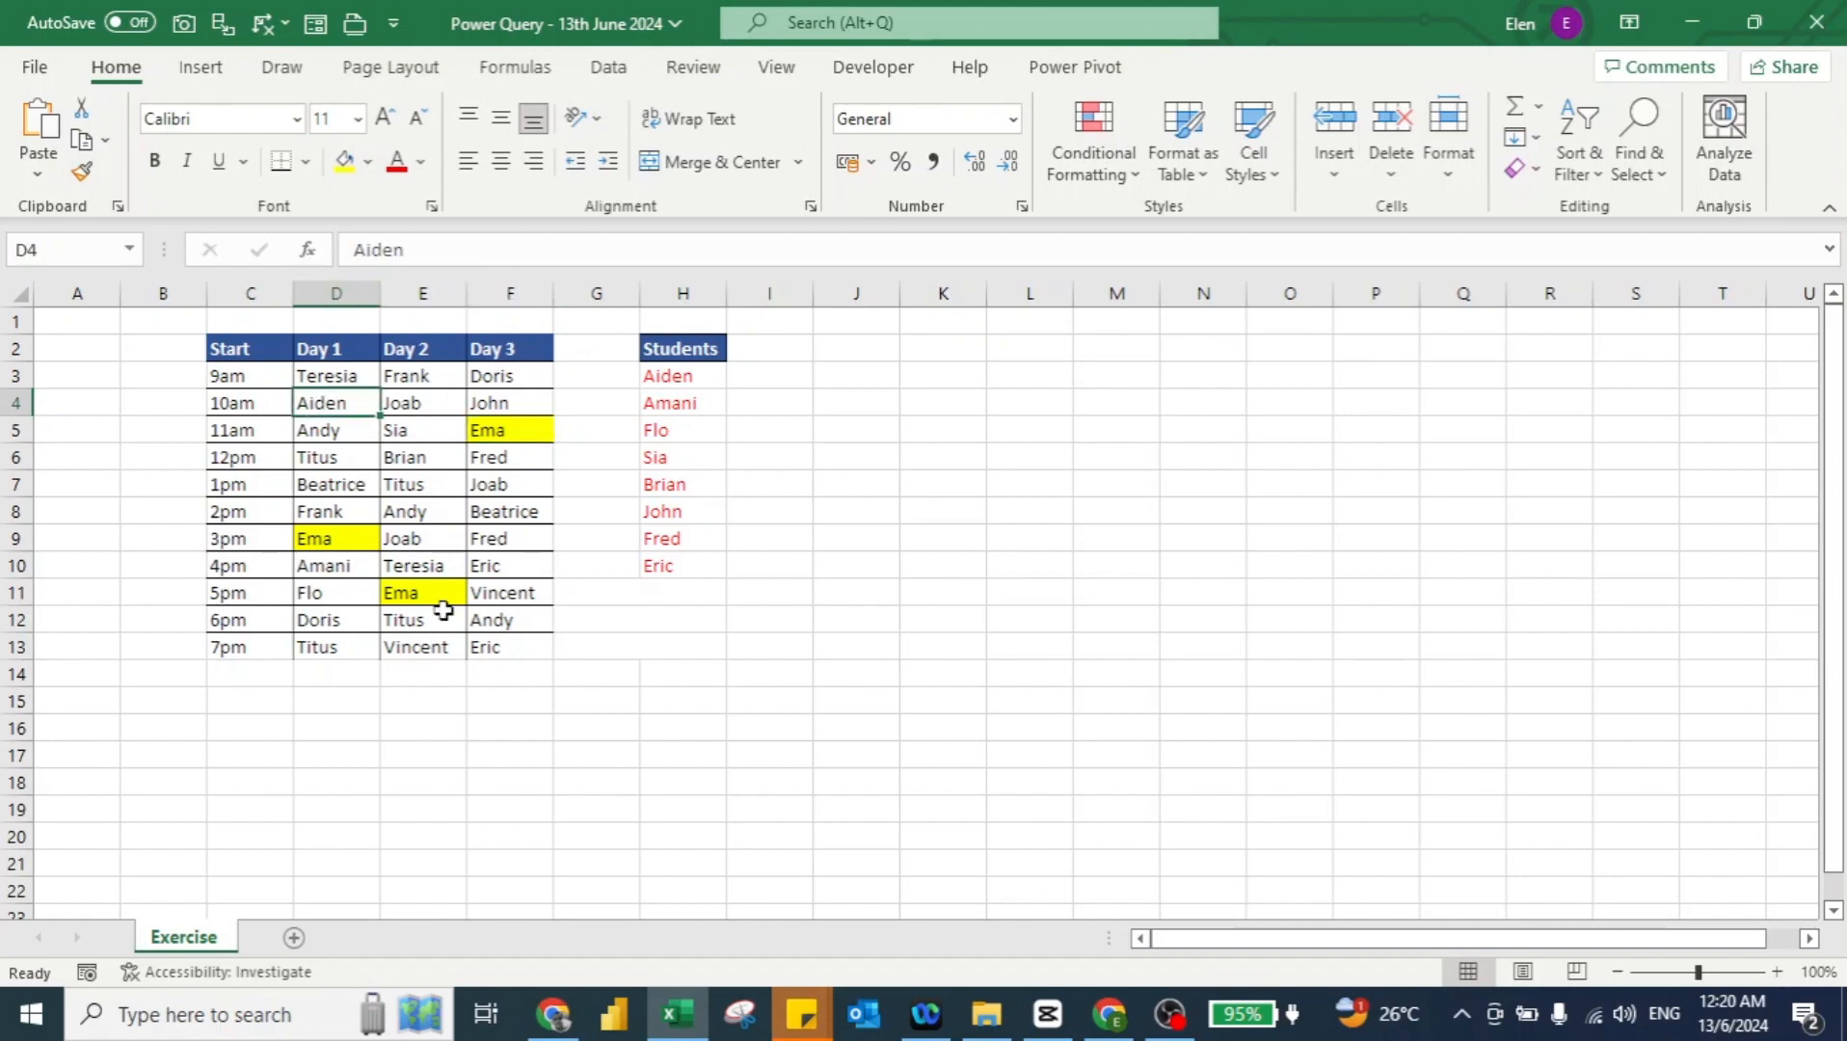
{"action": "key", "text": "ctrl+a"}
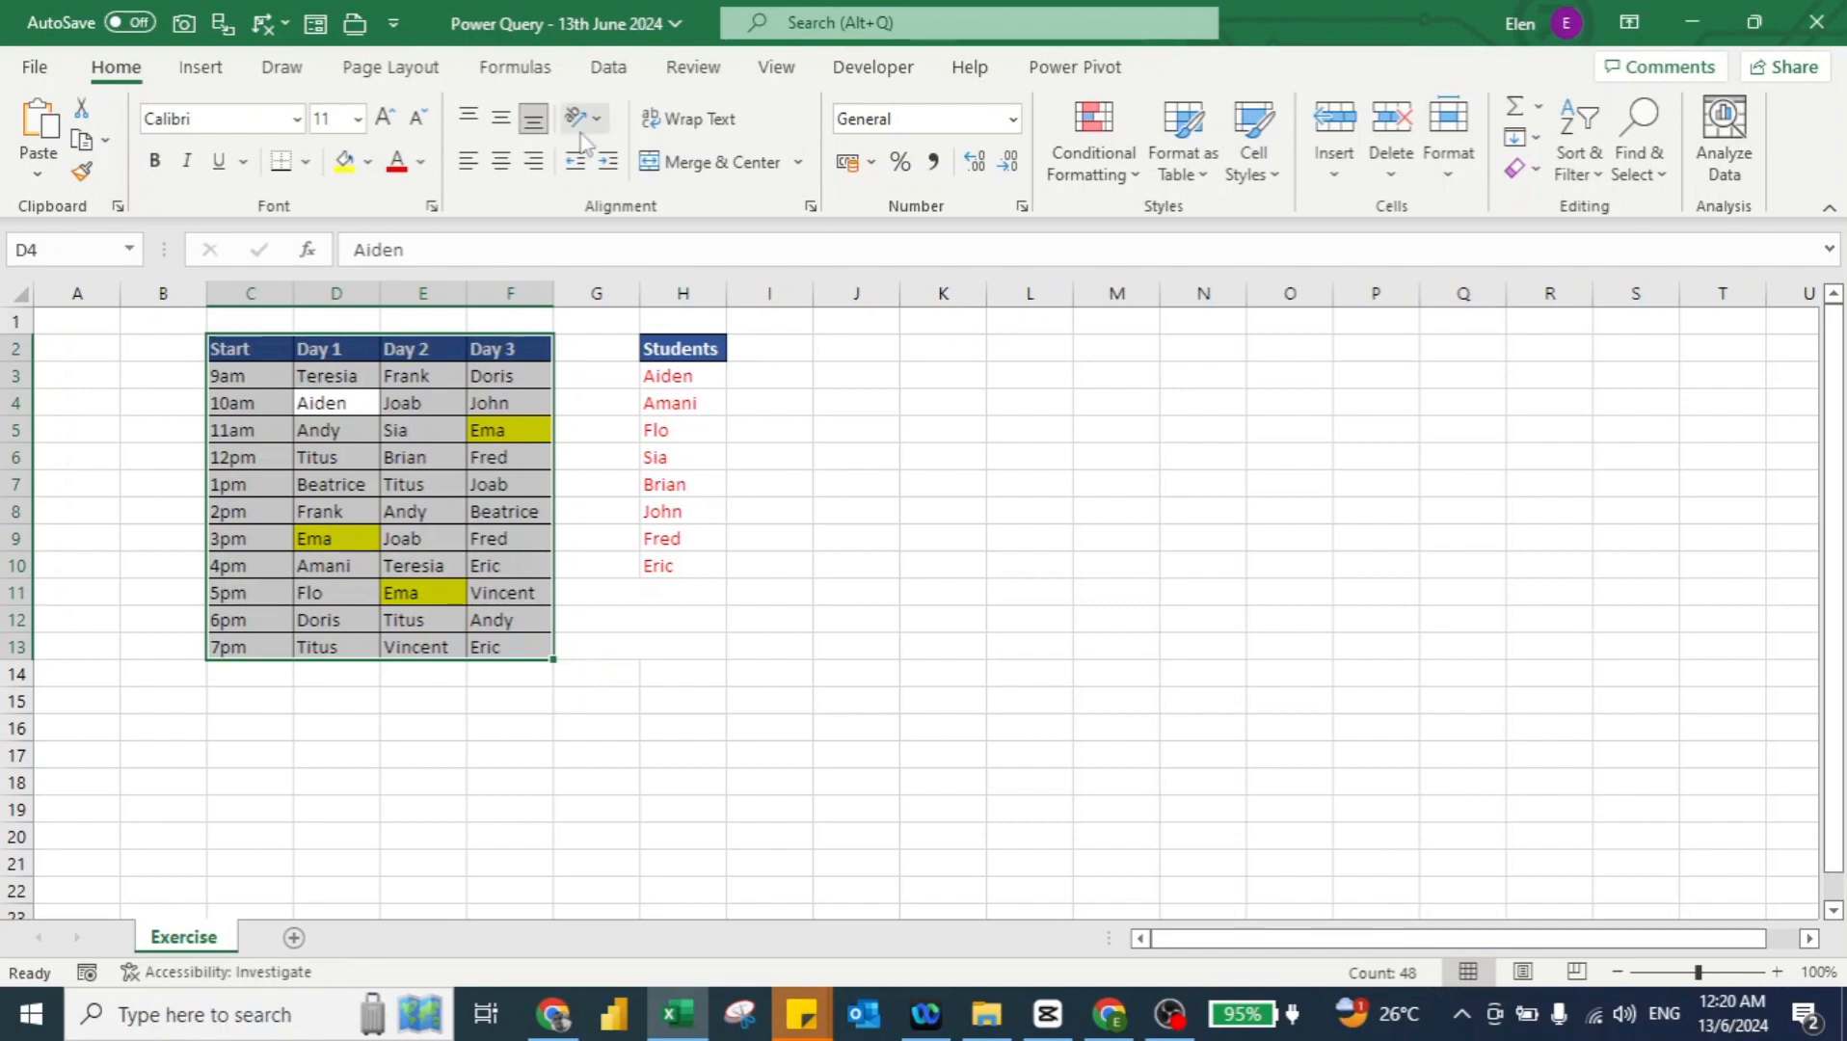
{"action": "left_click", "coordinate": [609, 70]}
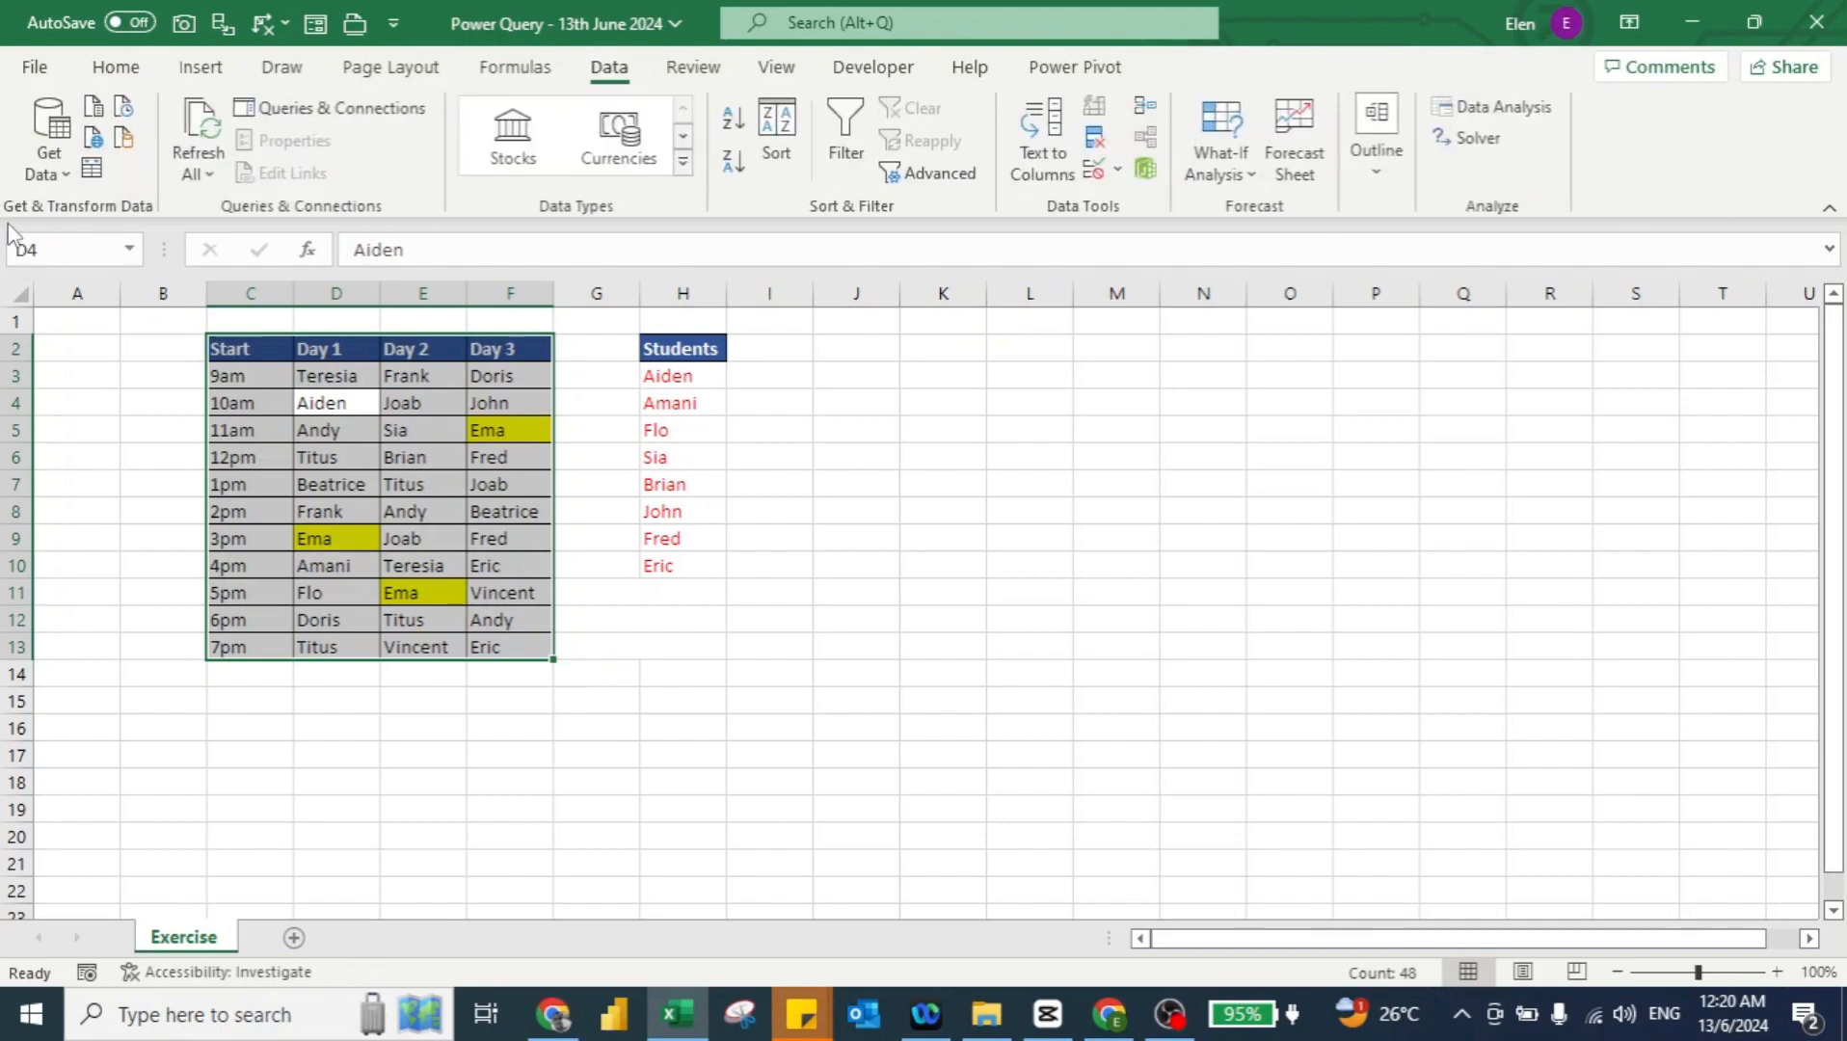
{"action": "left_click", "coordinate": [92, 171]}
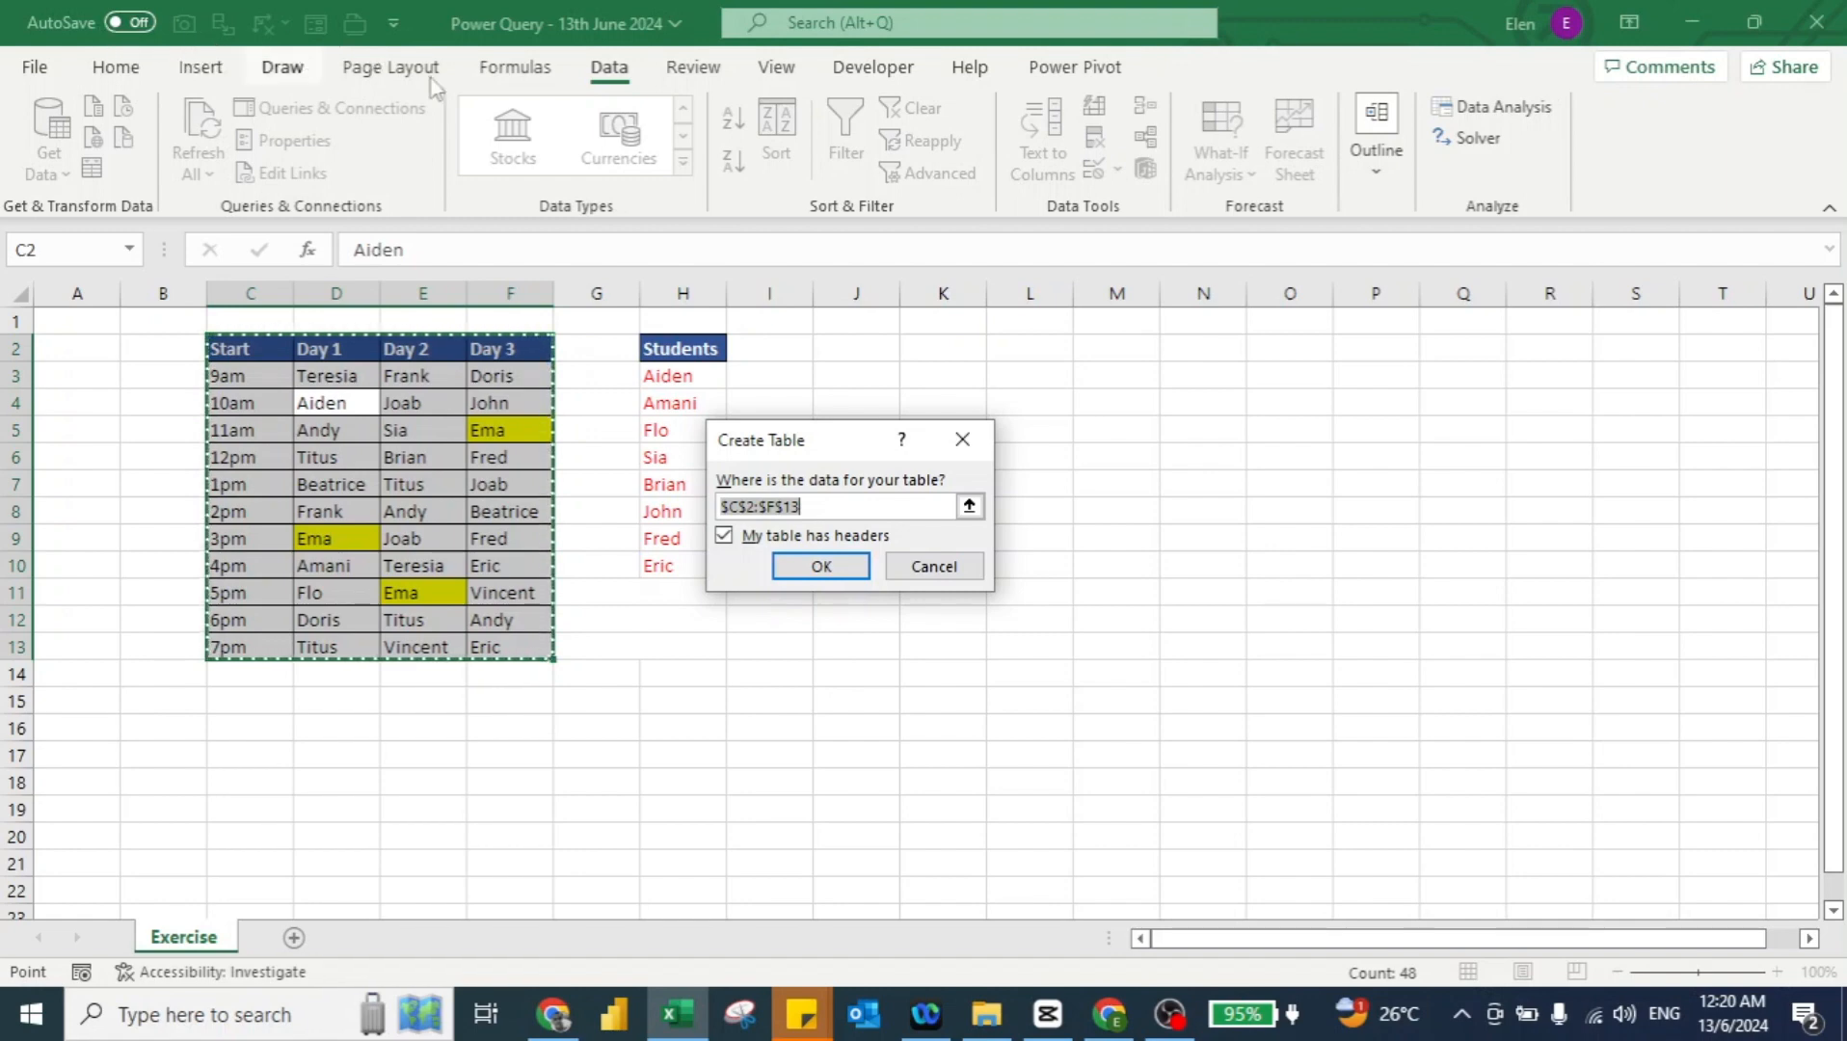
{"action": "left_click", "coordinate": [819, 566]}
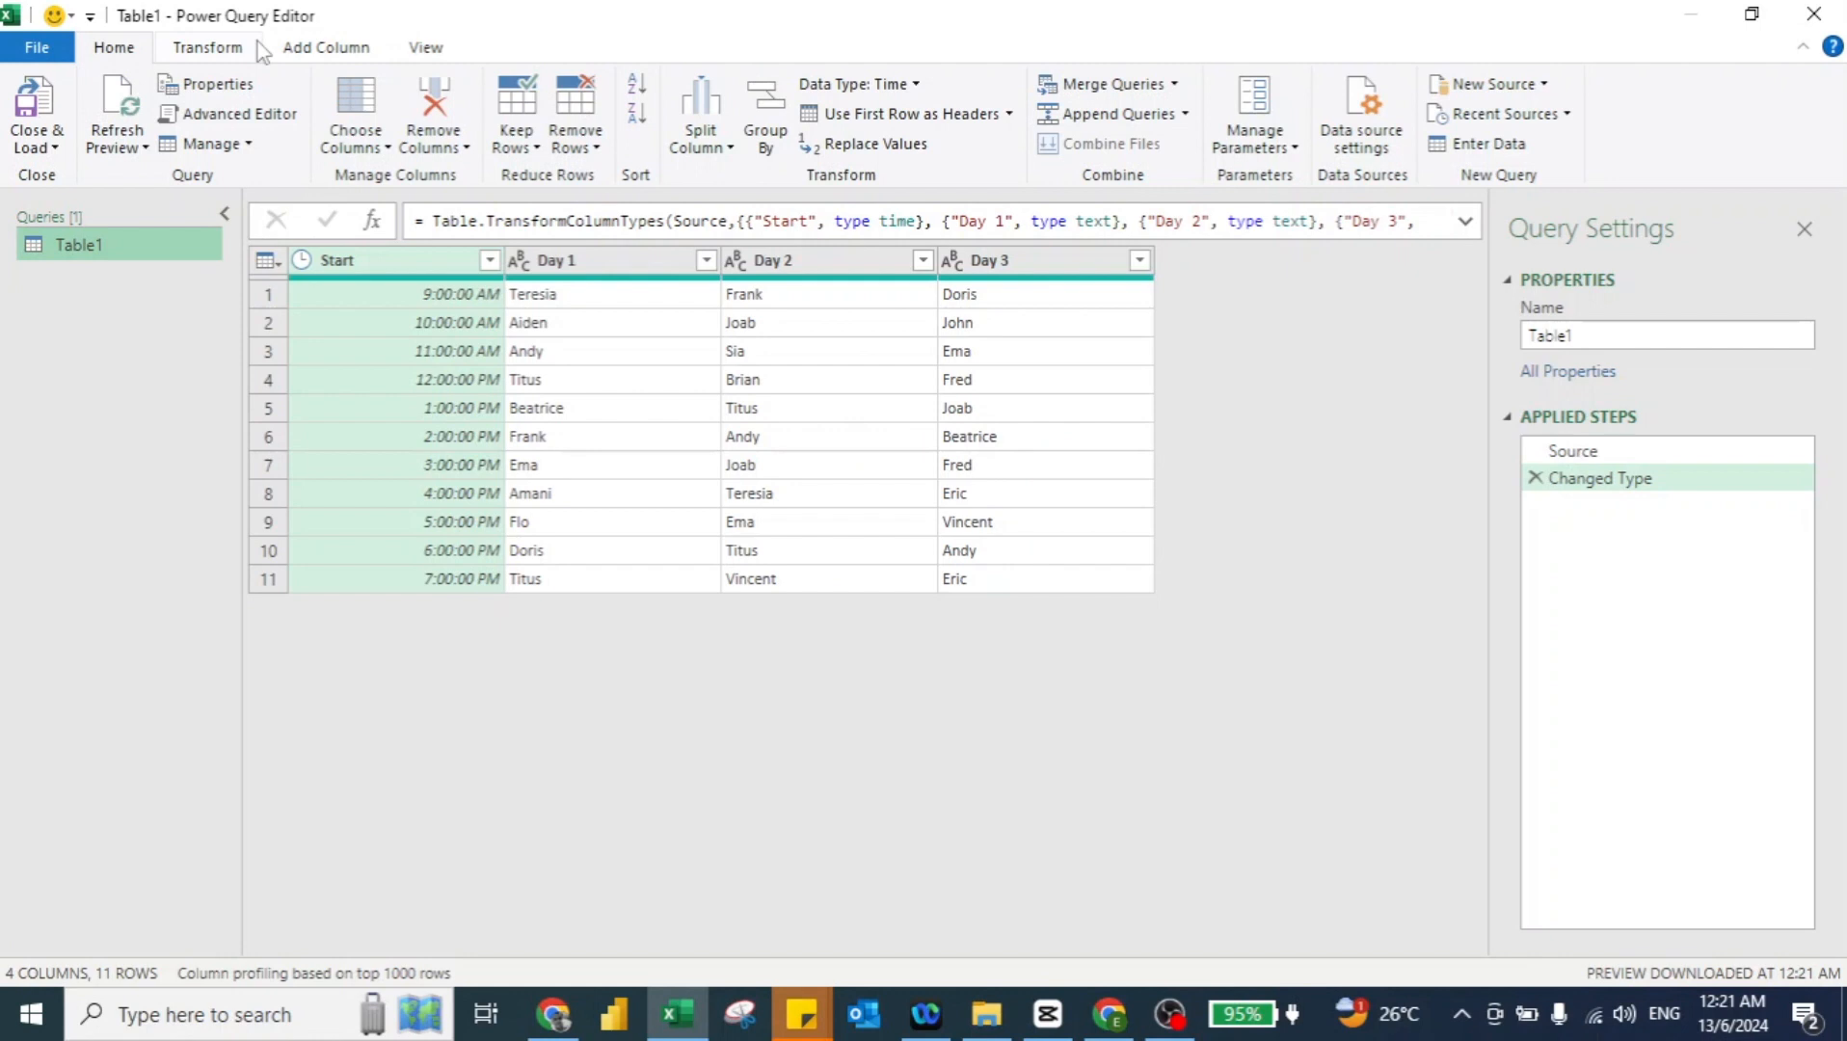
- Unpivot all columns other than Start in the schedule query
{"action": "right_click", "coordinate": [404, 280]}
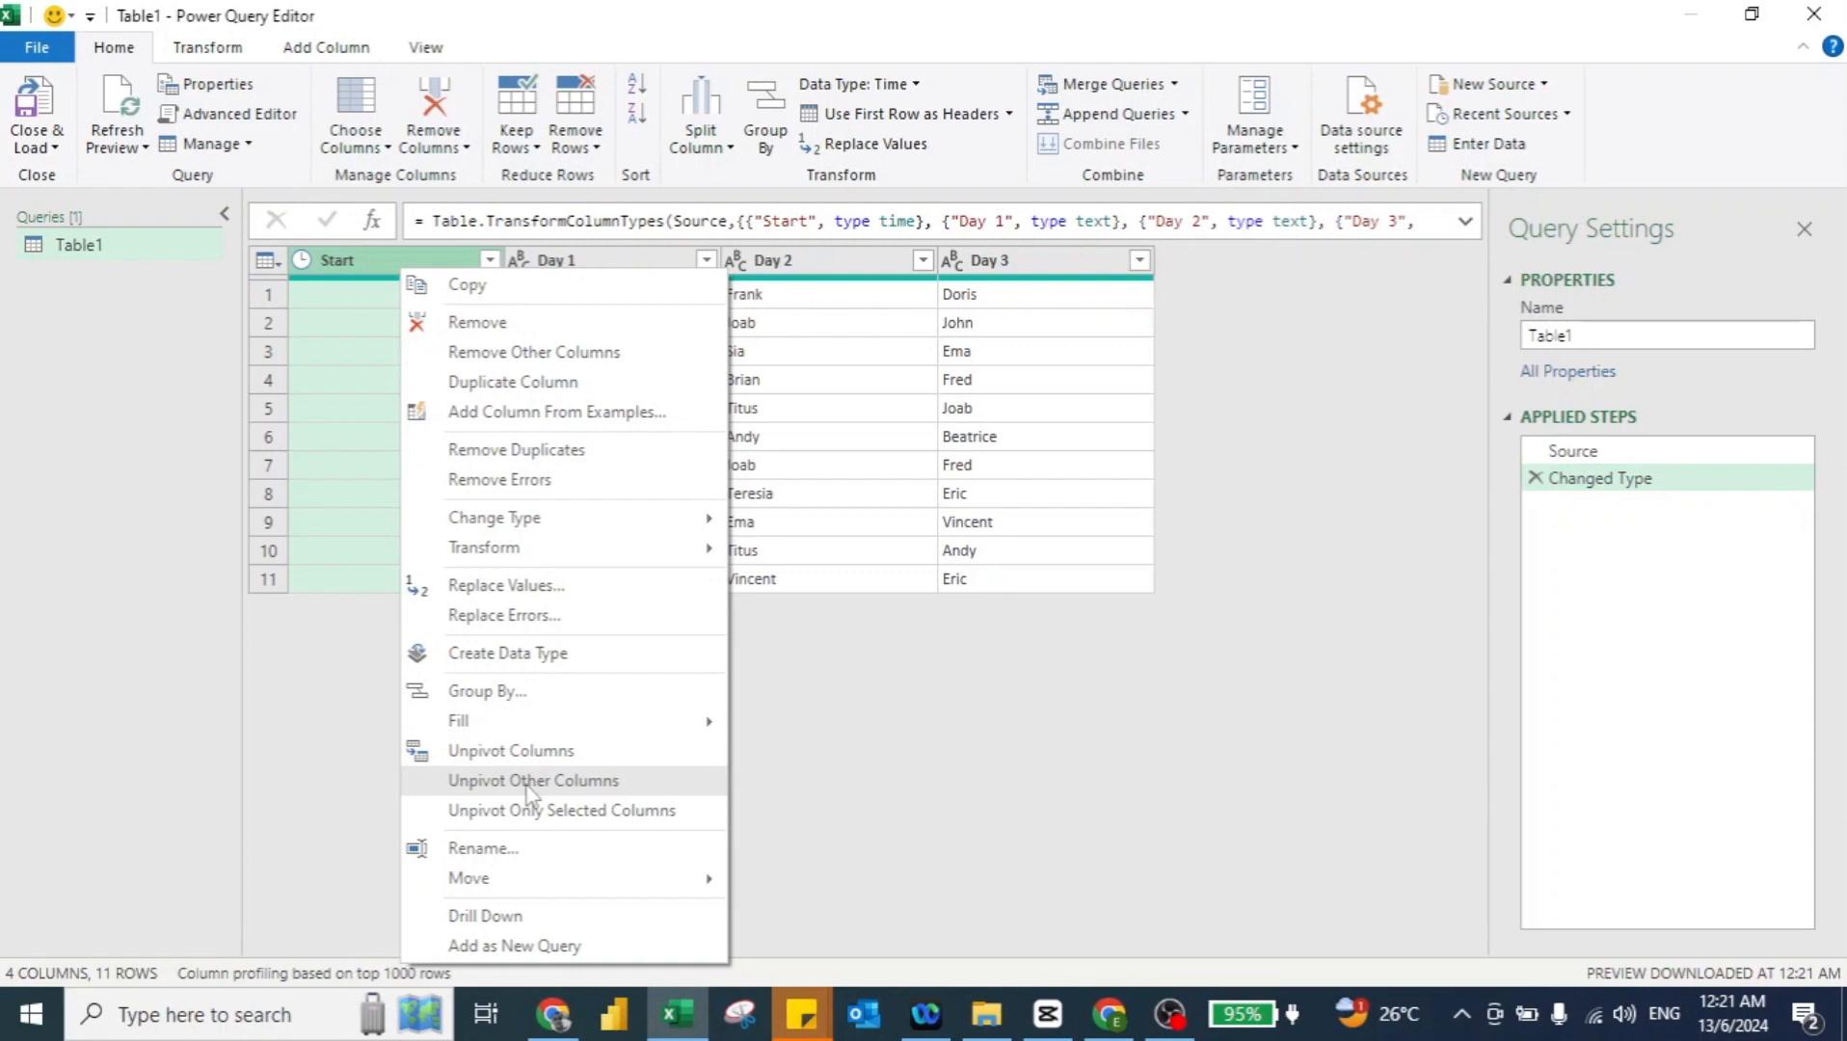
{"action": "left_click", "coordinate": [531, 782]}
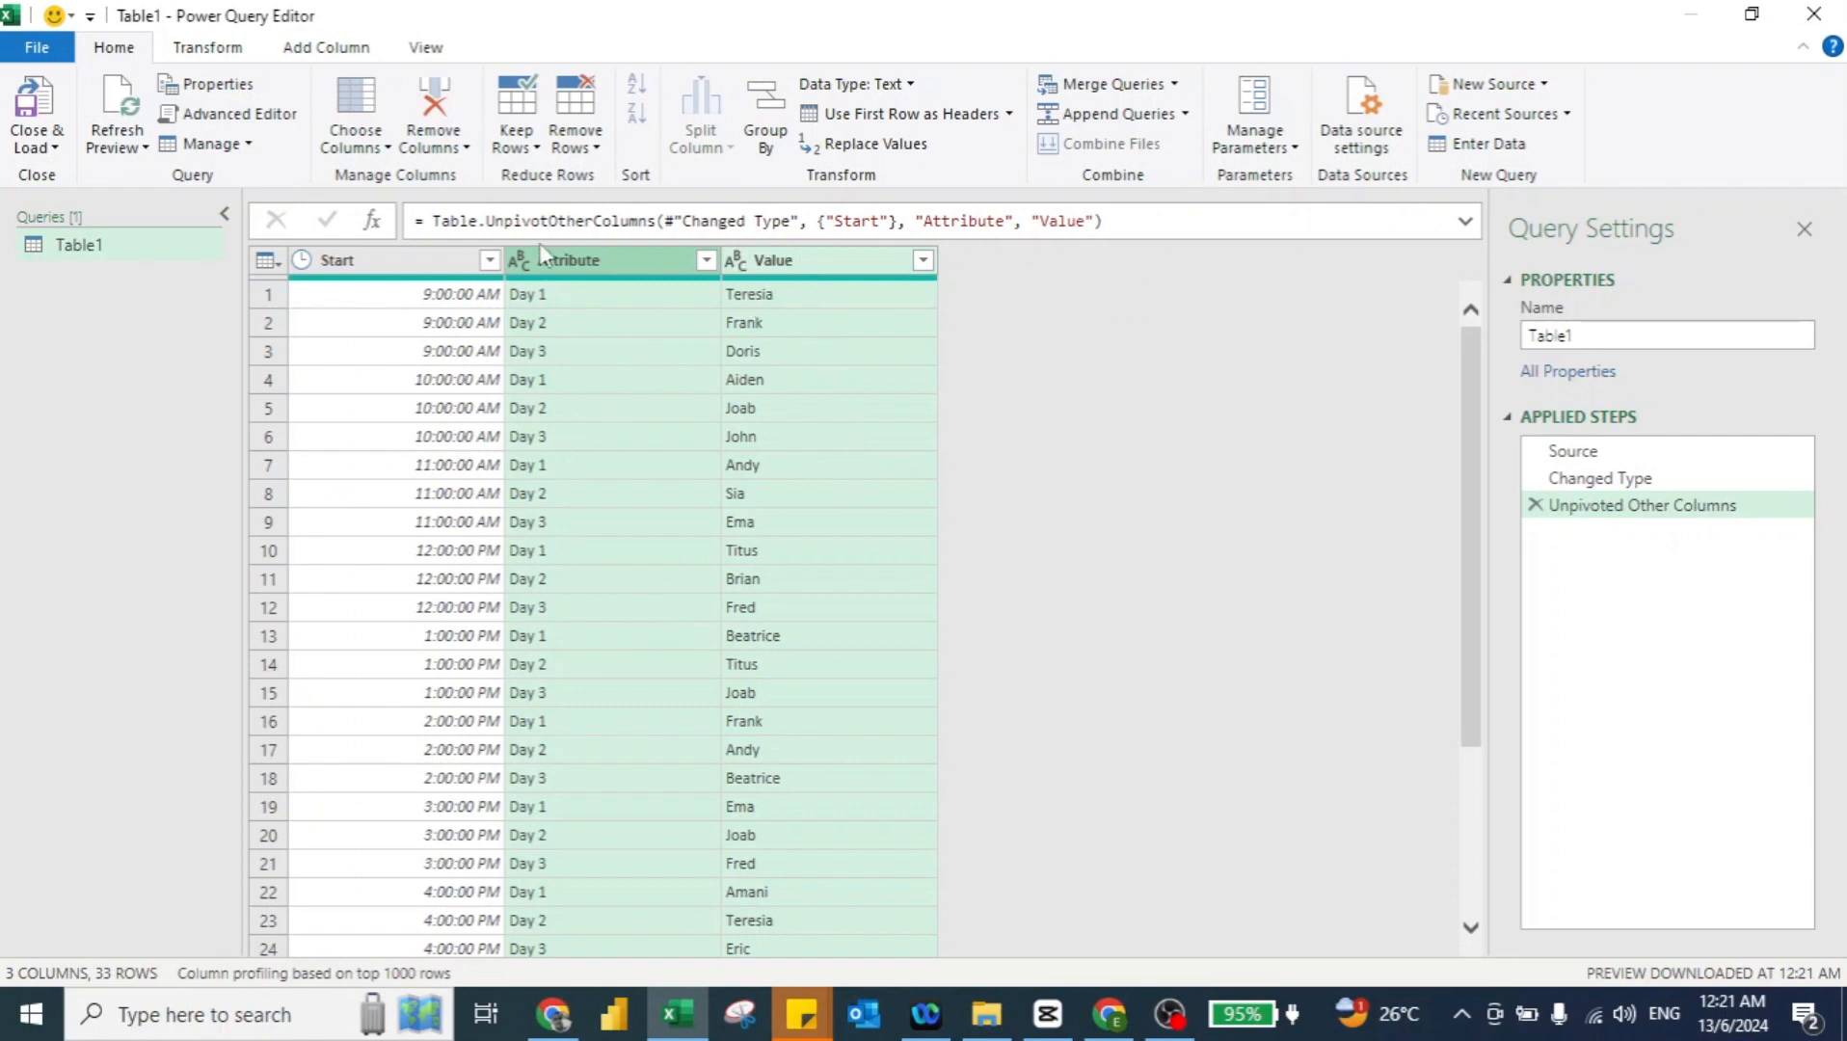
{"action": "left_click", "coordinate": [418, 288]}
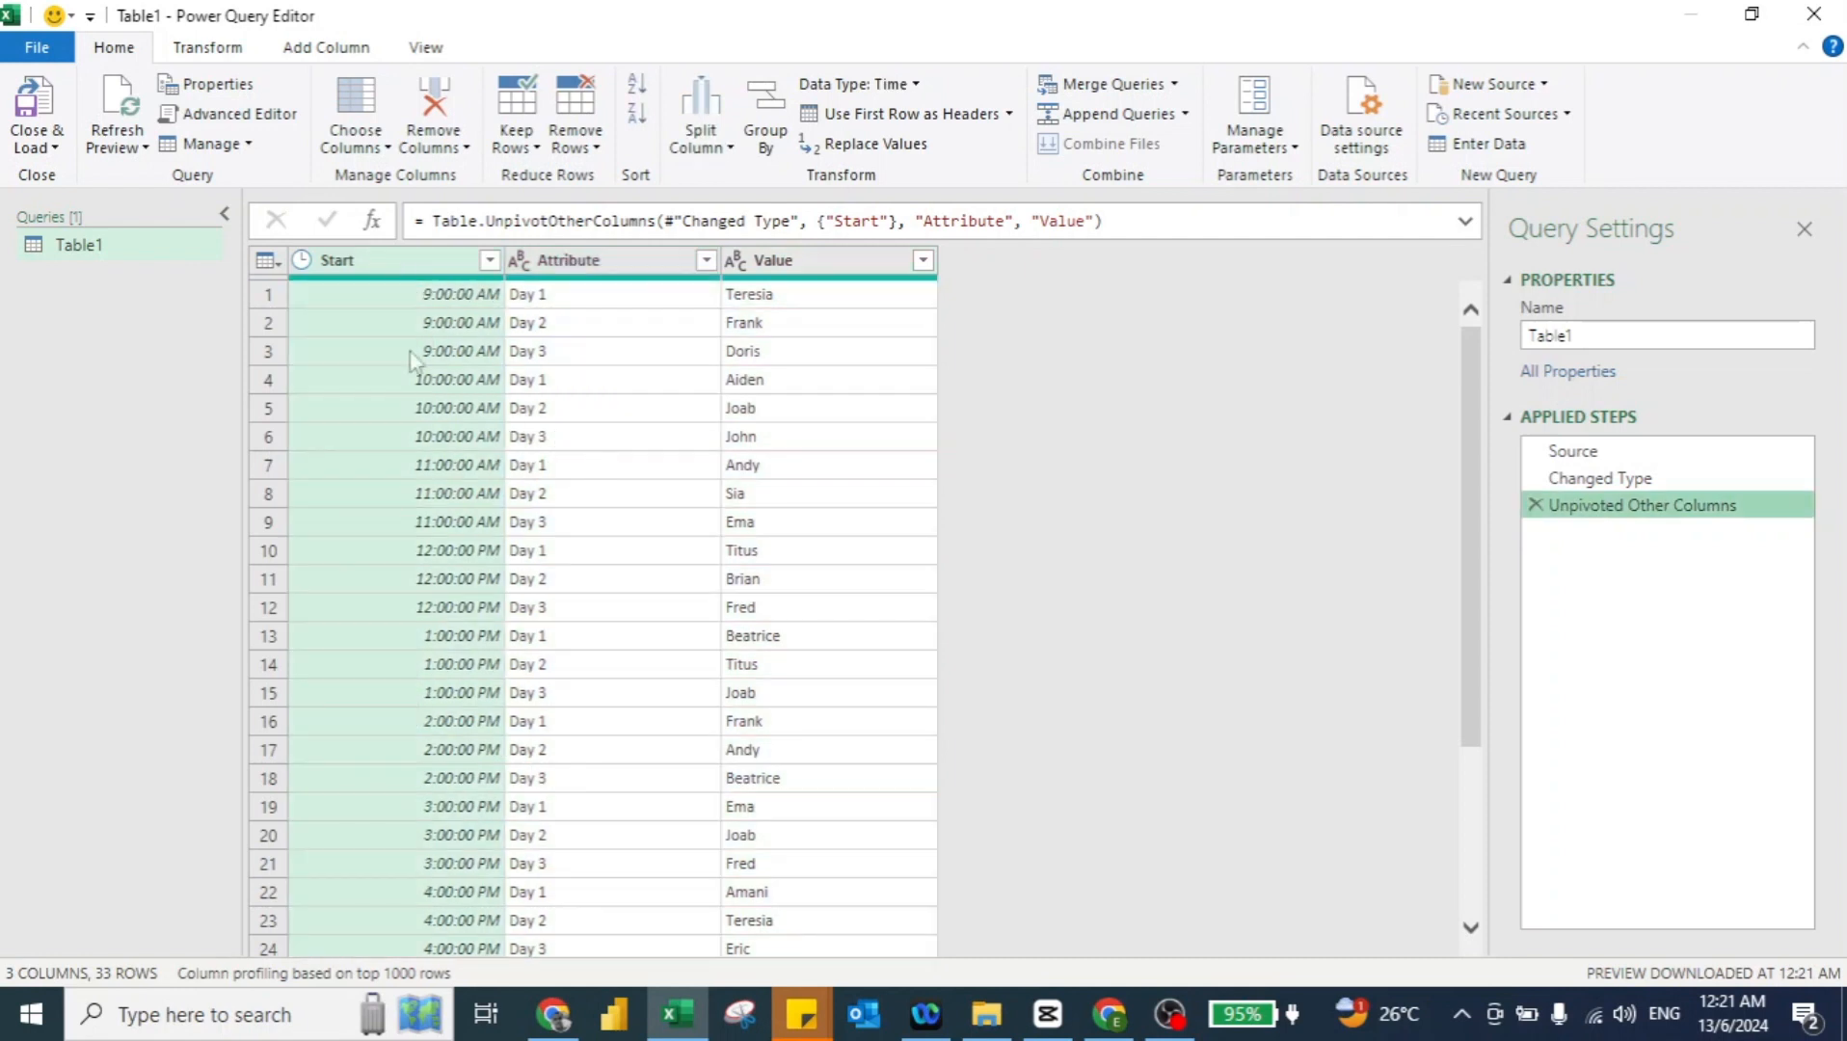
- Group the rows by Value and Attribute using advanced grouping, with a Count column that counts rows
{"action": "left_click", "coordinate": [204, 50]}
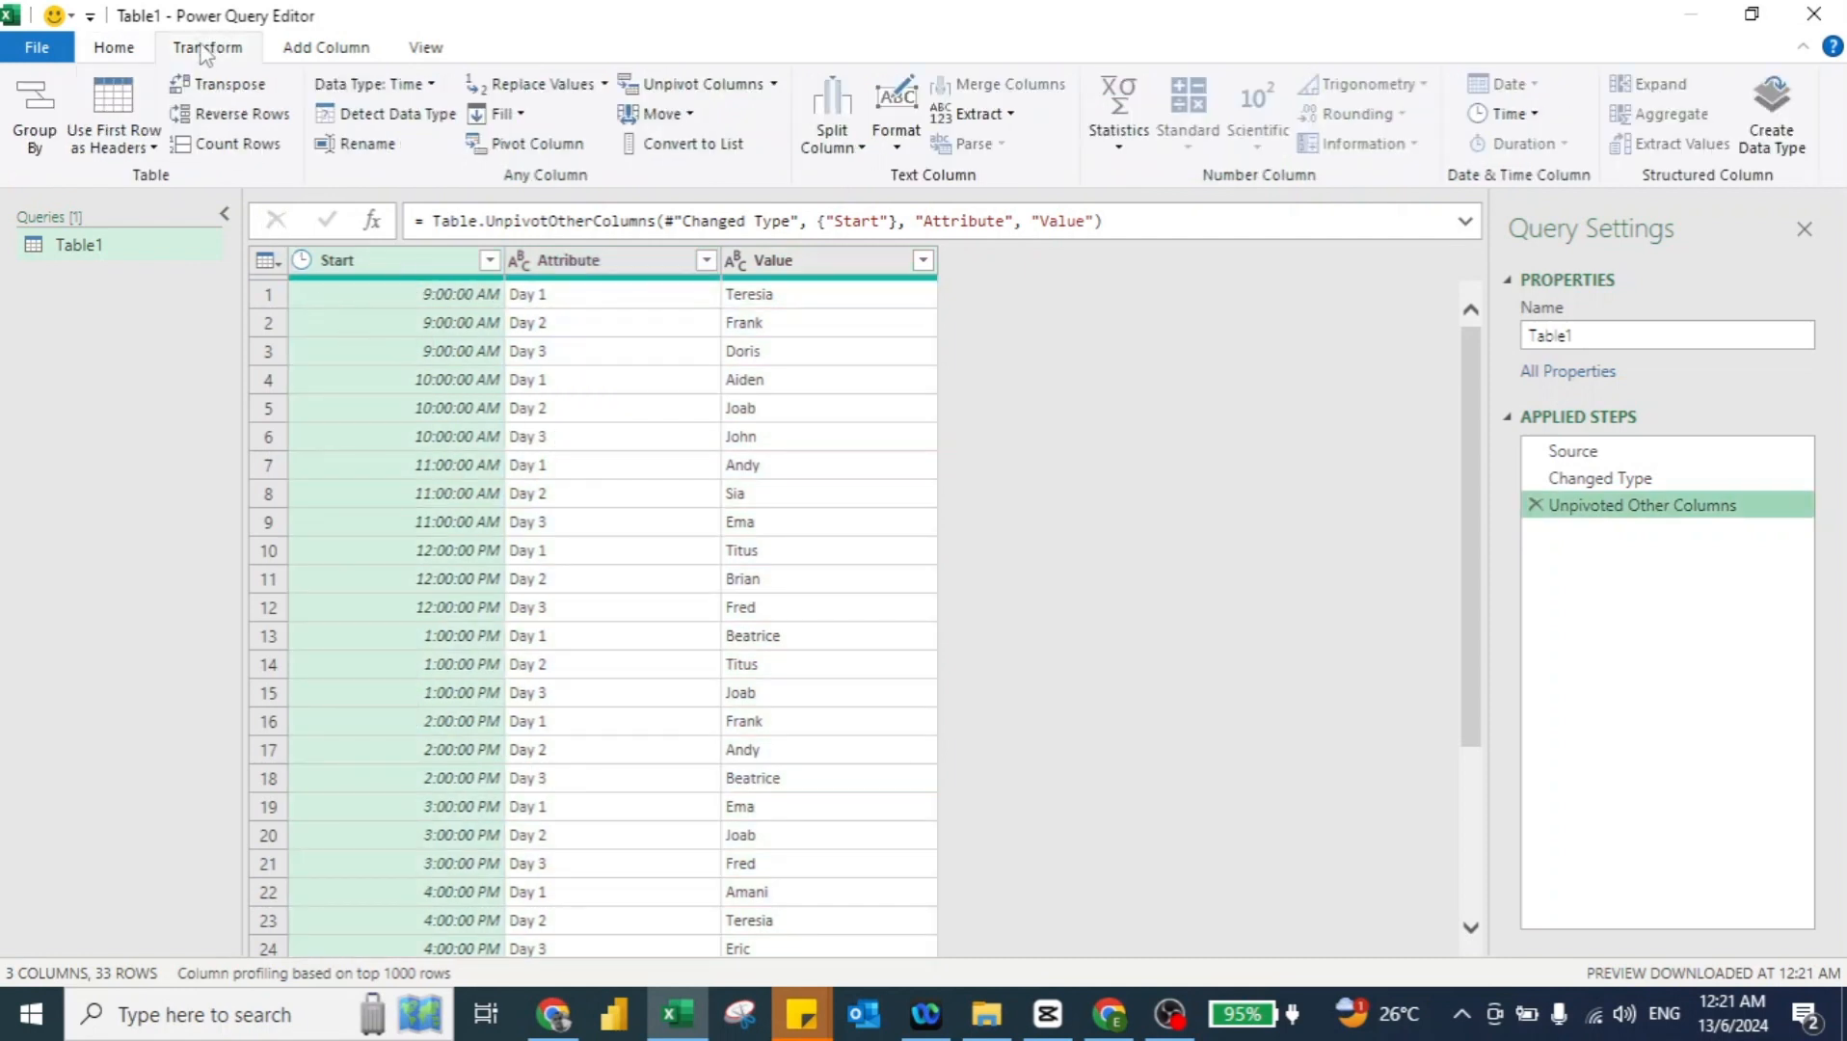
{"action": "left_click", "coordinate": [31, 102]}
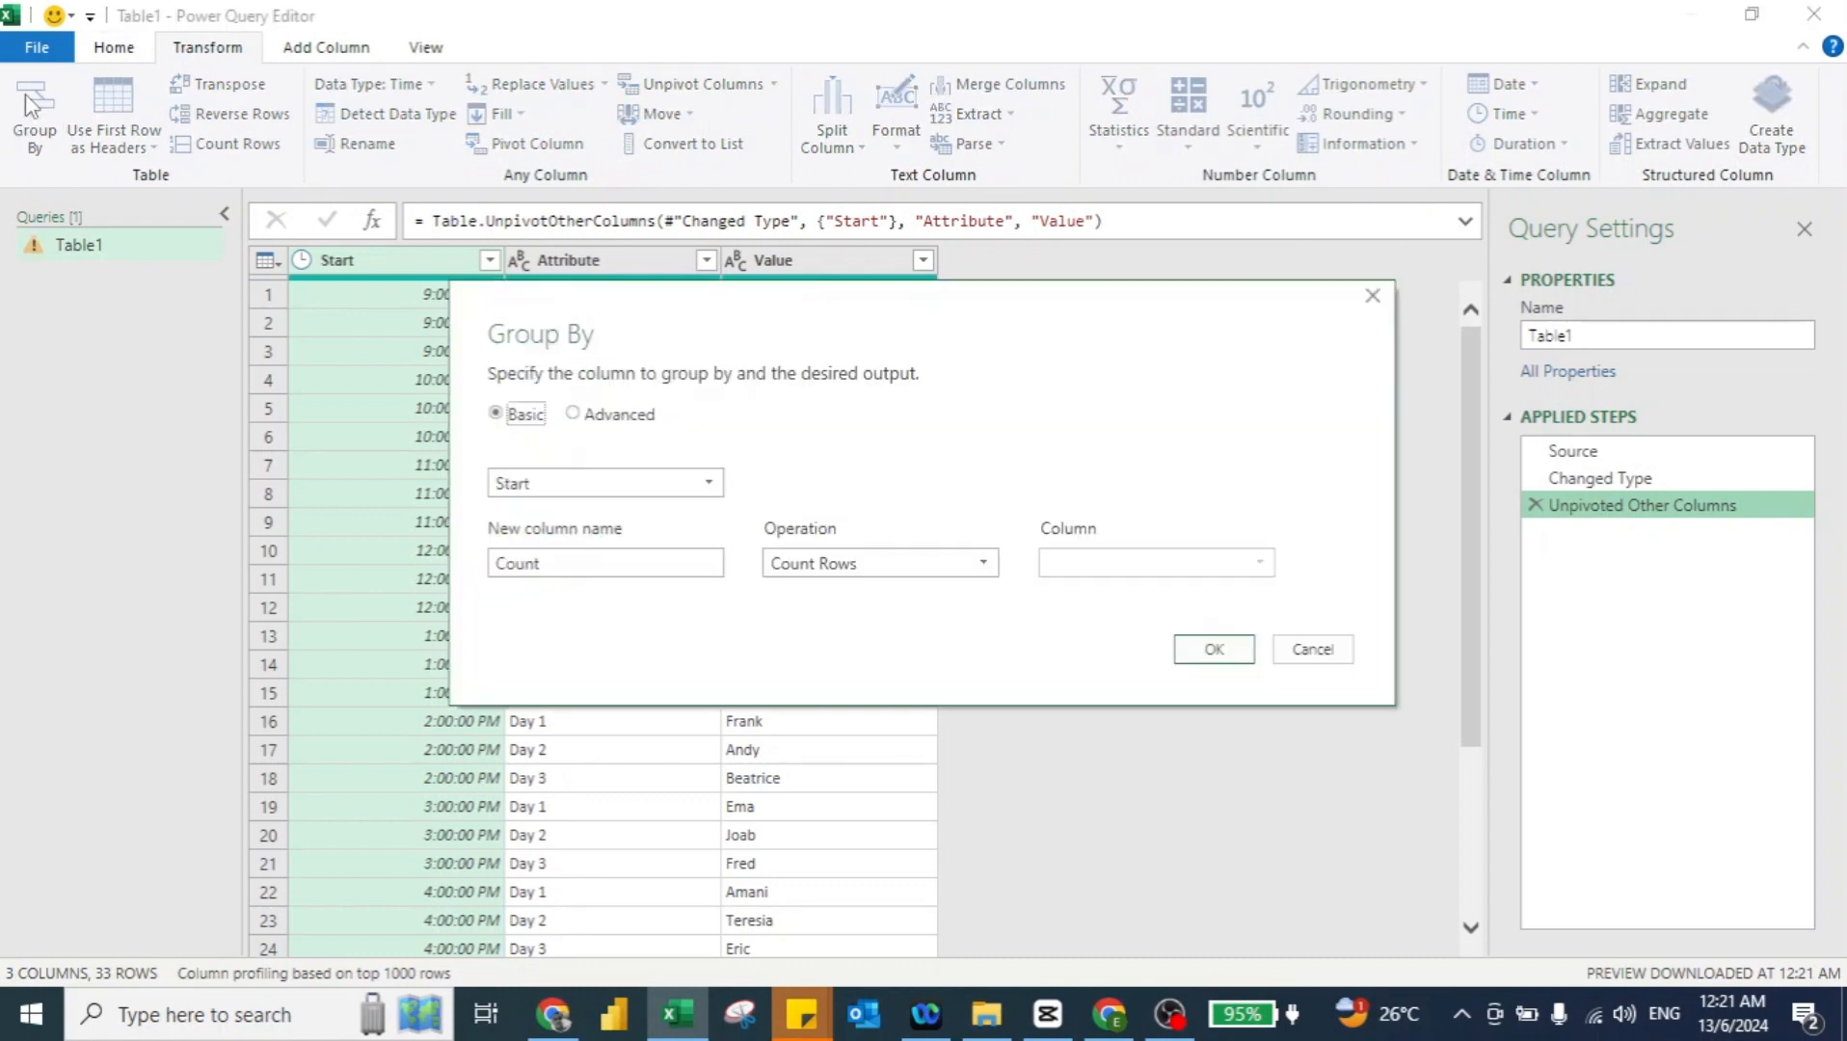
{"action": "left_click", "coordinate": [590, 417]}
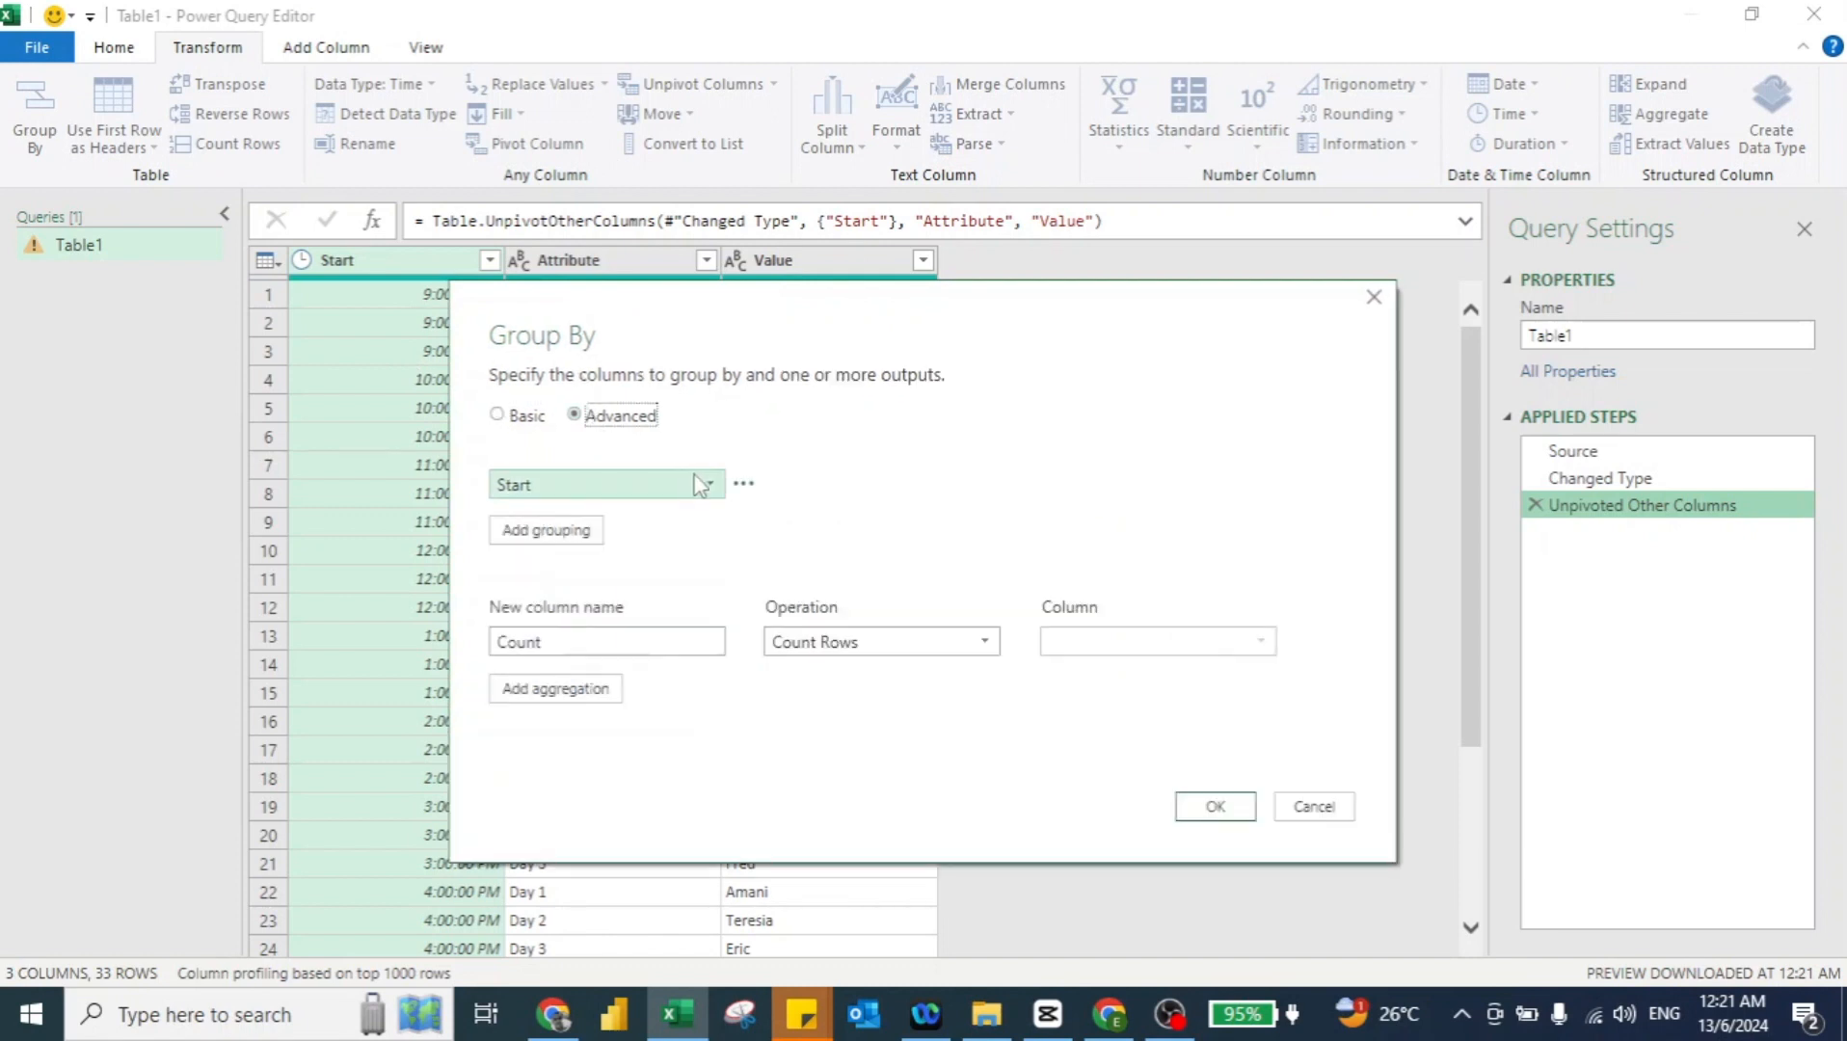
{"action": "left_click", "coordinate": [679, 487]}
{"action": "left_click", "coordinate": [580, 570]}
{"action": "left_click_drag", "start_coordinate": [753, 328], "coordinate": [1220, 365]}
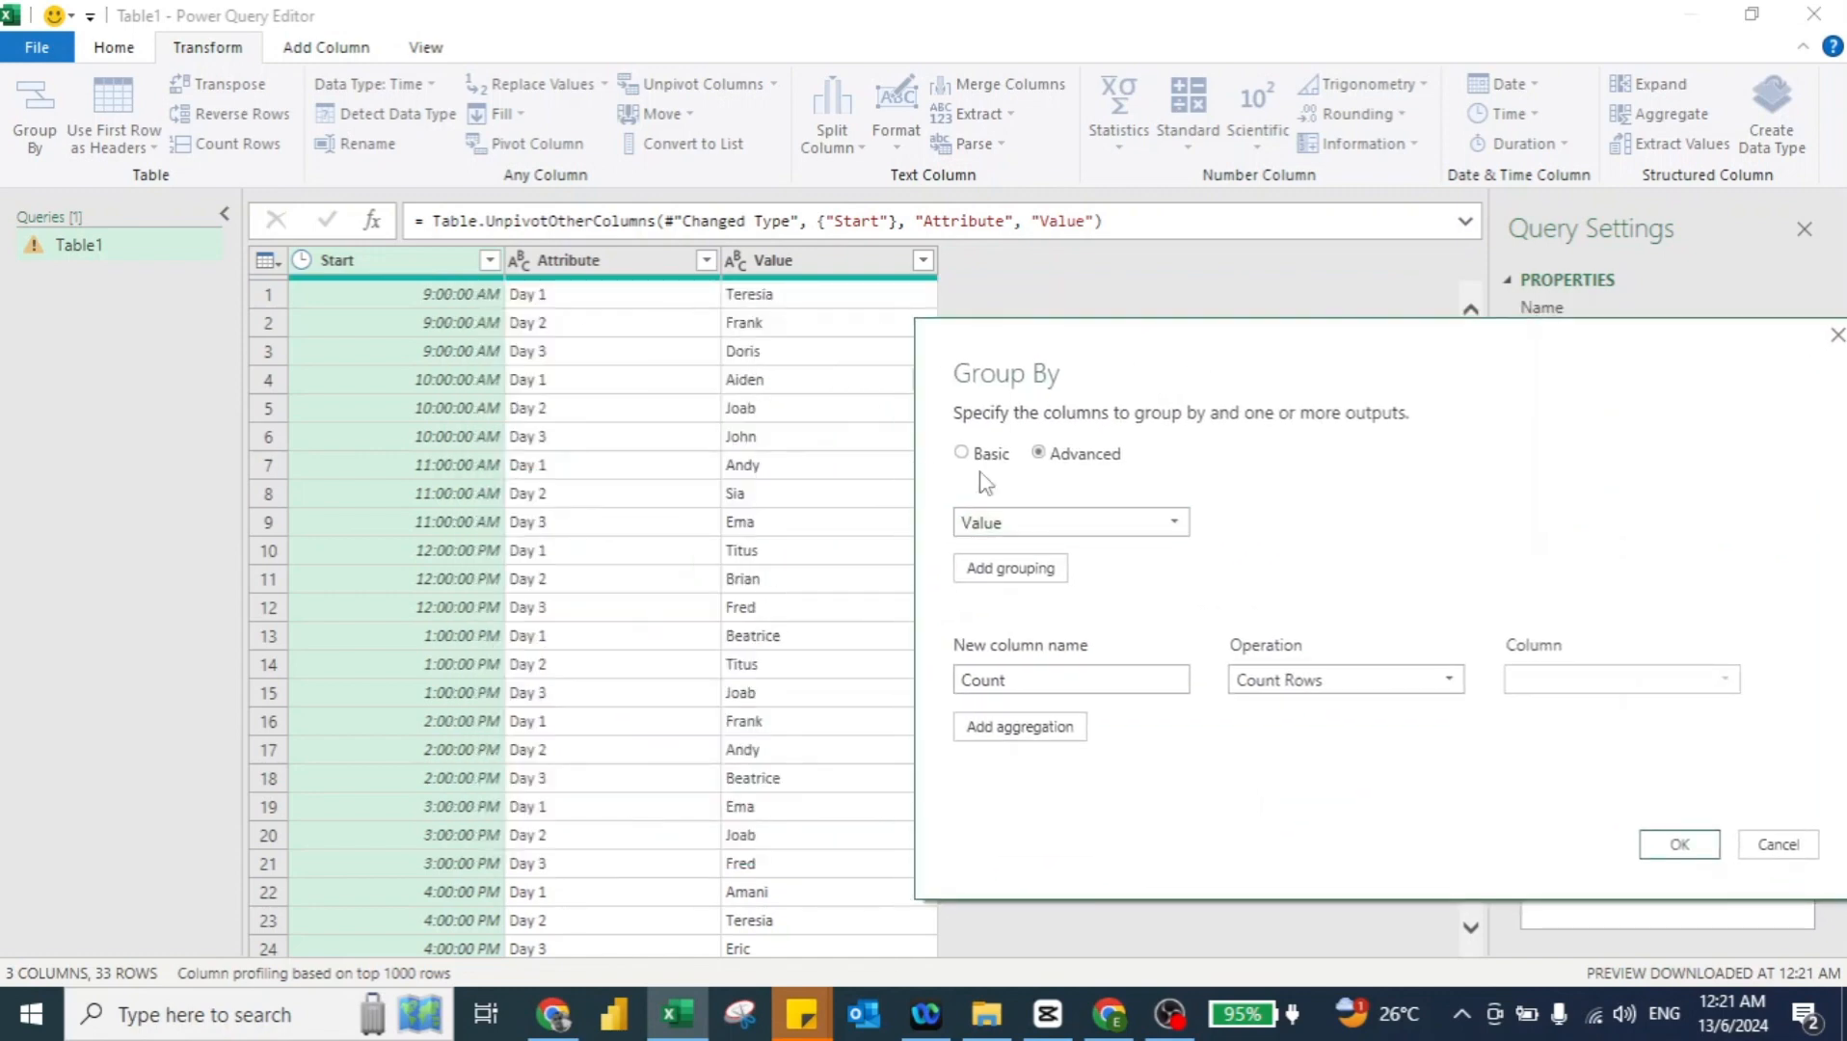
{"action": "left_click", "coordinate": [1011, 568]}
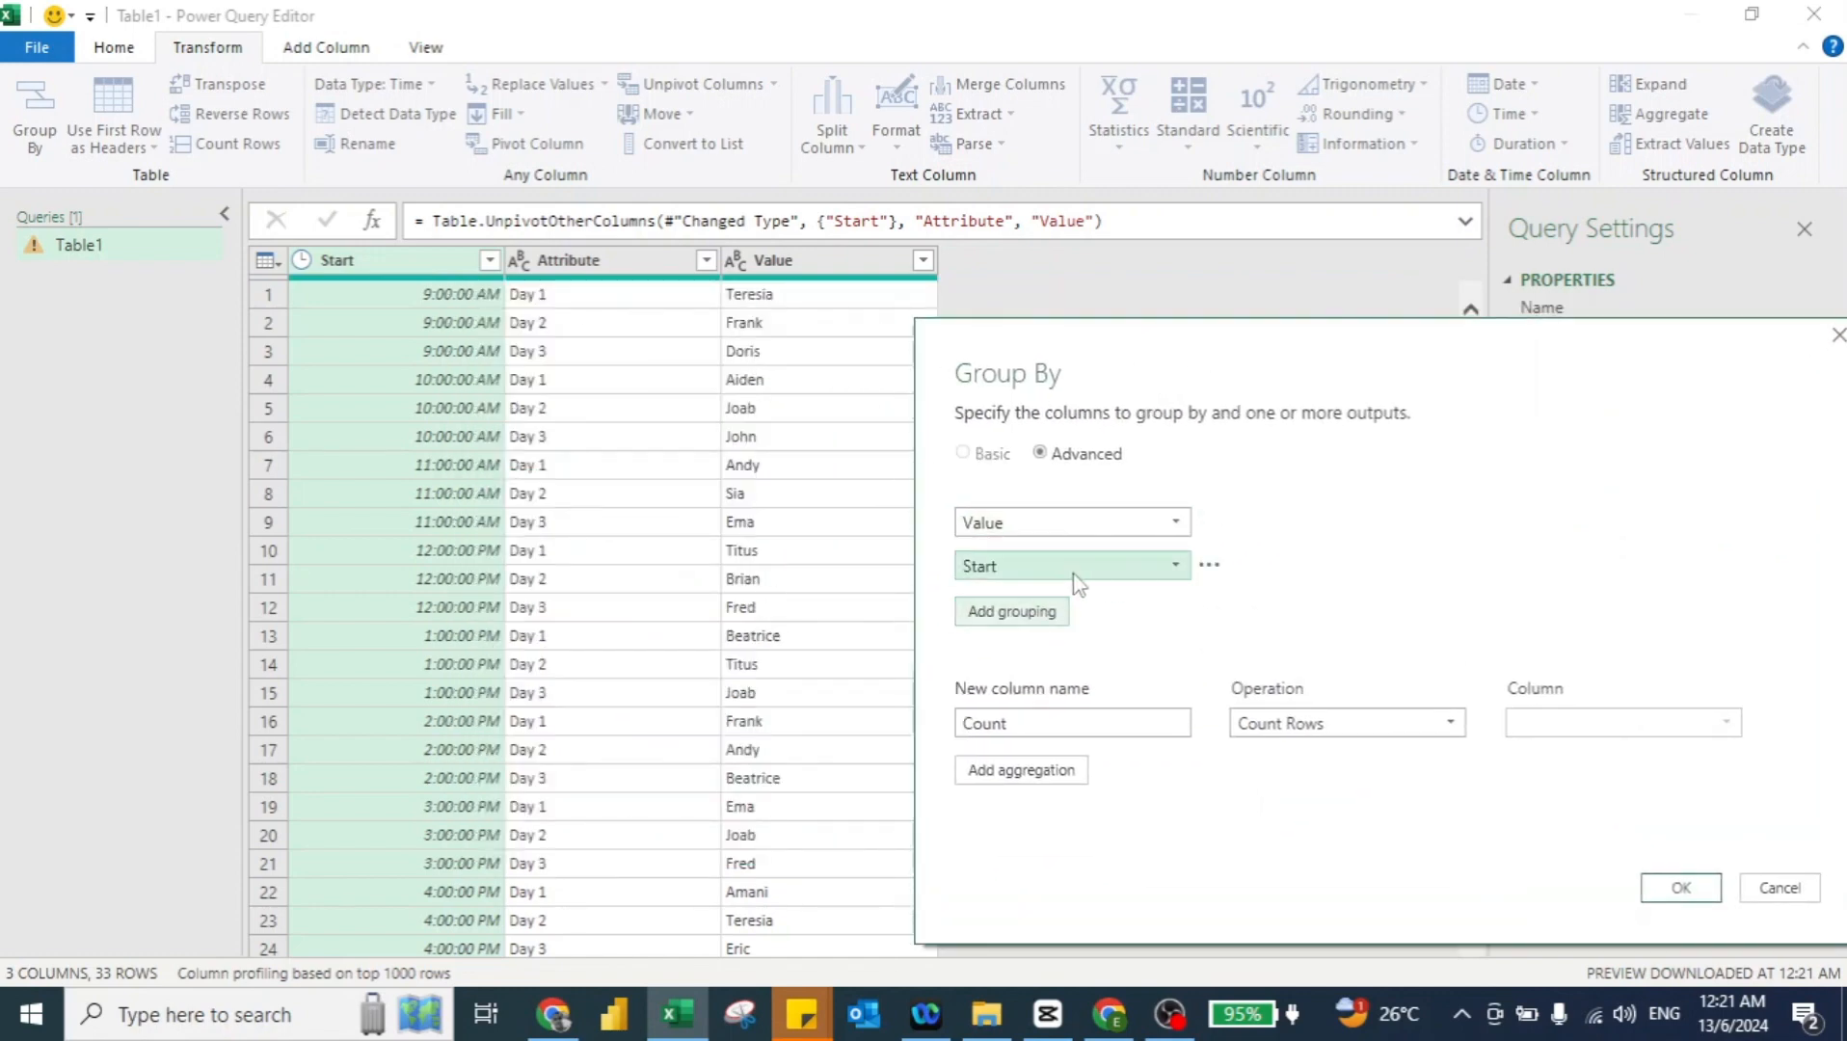
{"action": "left_click", "coordinate": [1099, 572]}
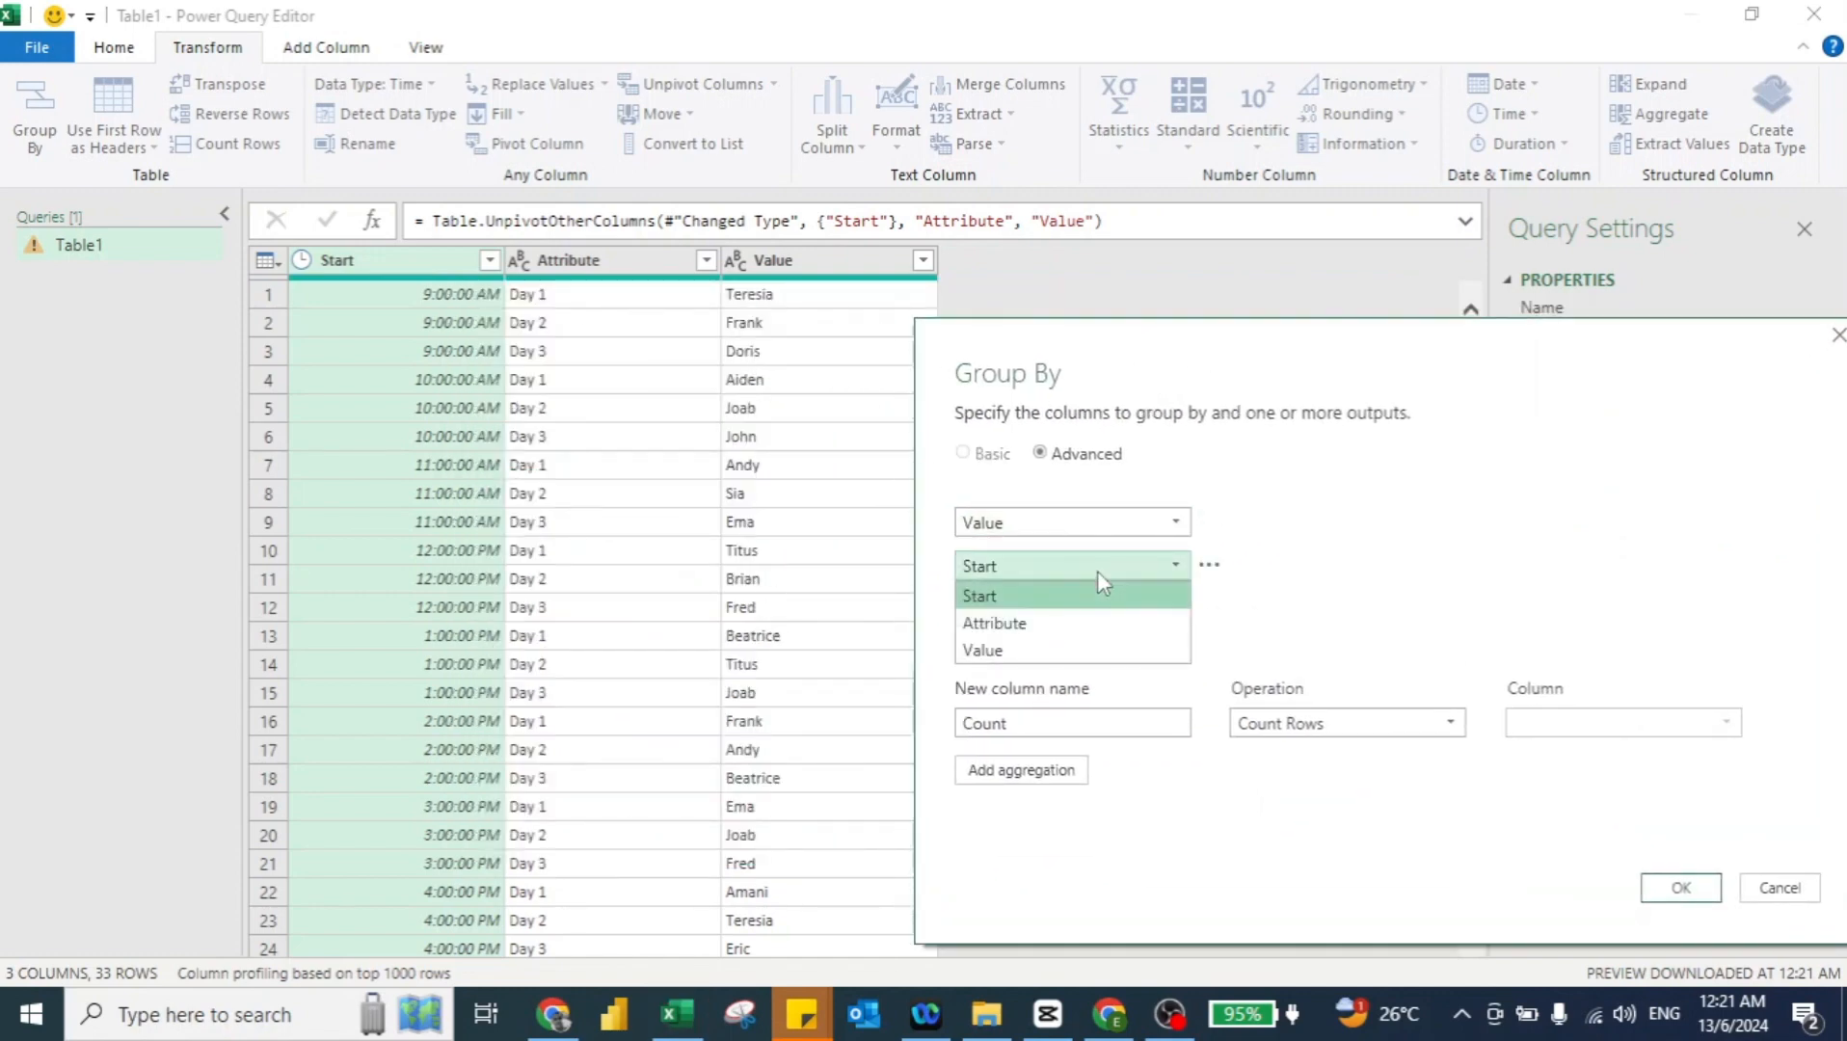
{"action": "left_click", "coordinate": [1025, 627]}
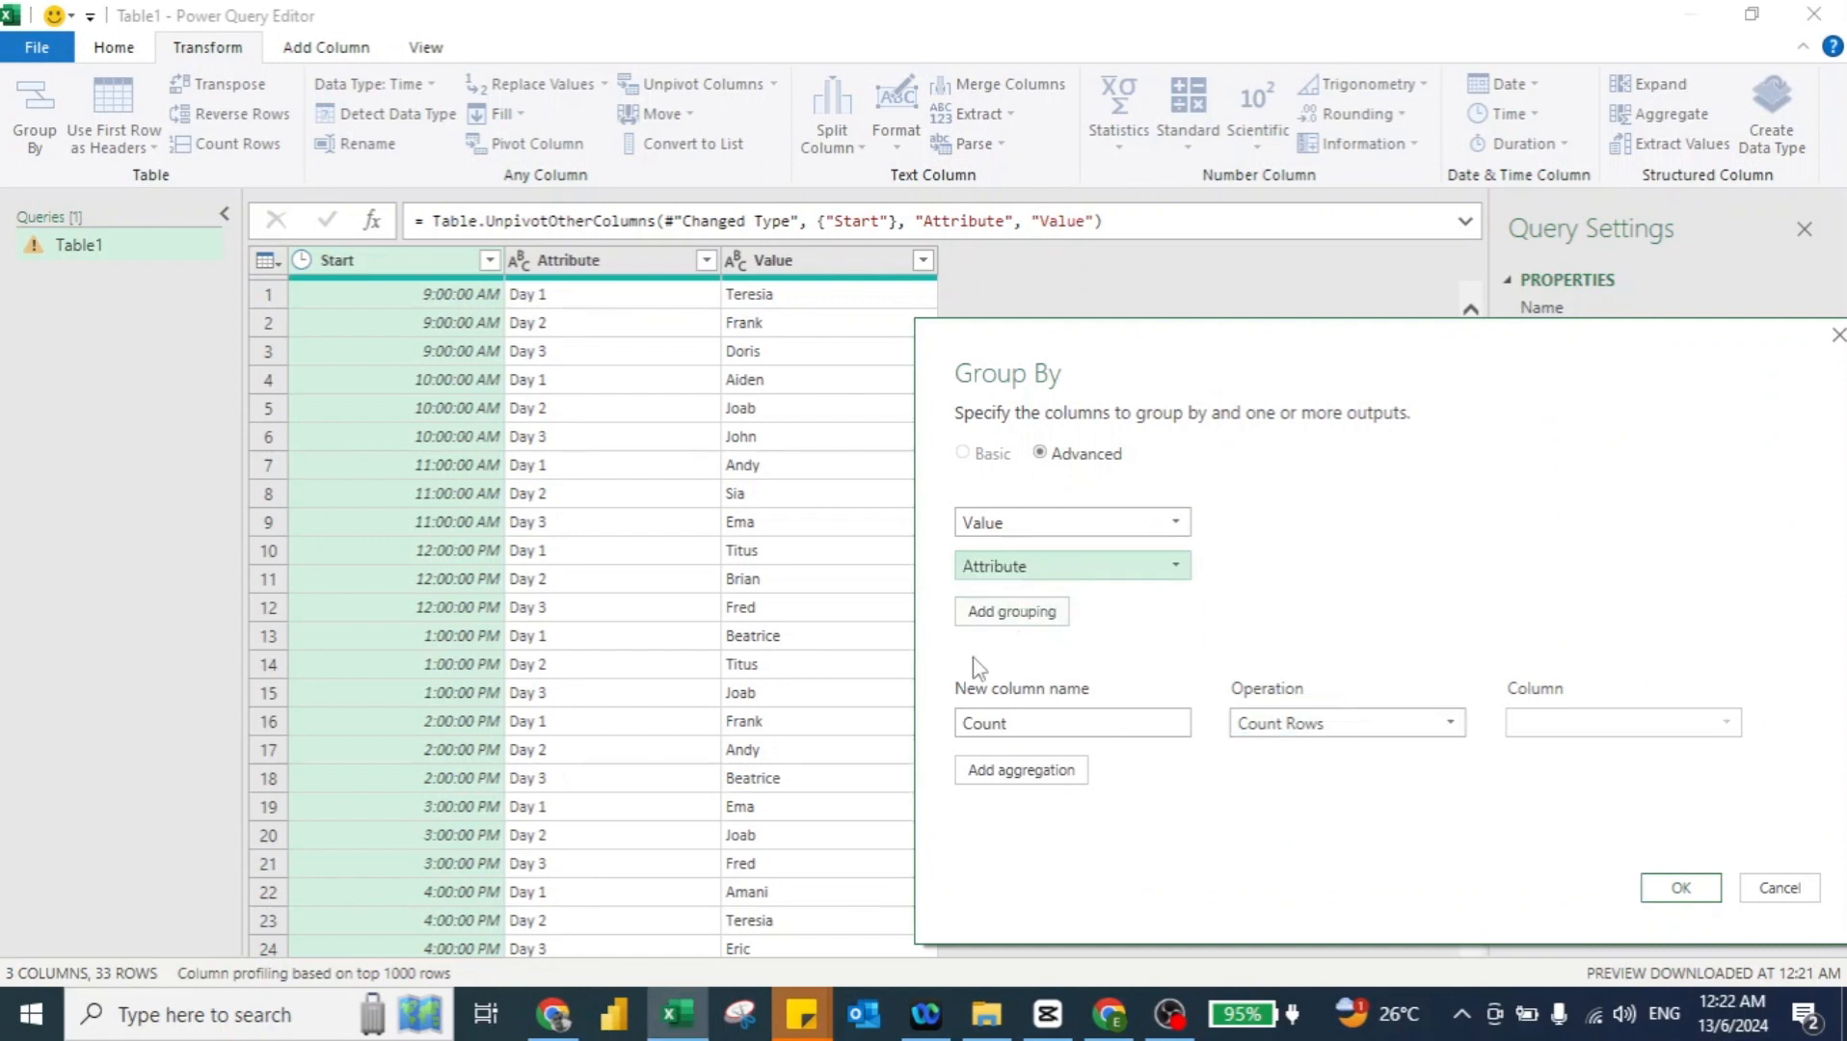
{"action": "left_click", "coordinate": [1688, 901]}
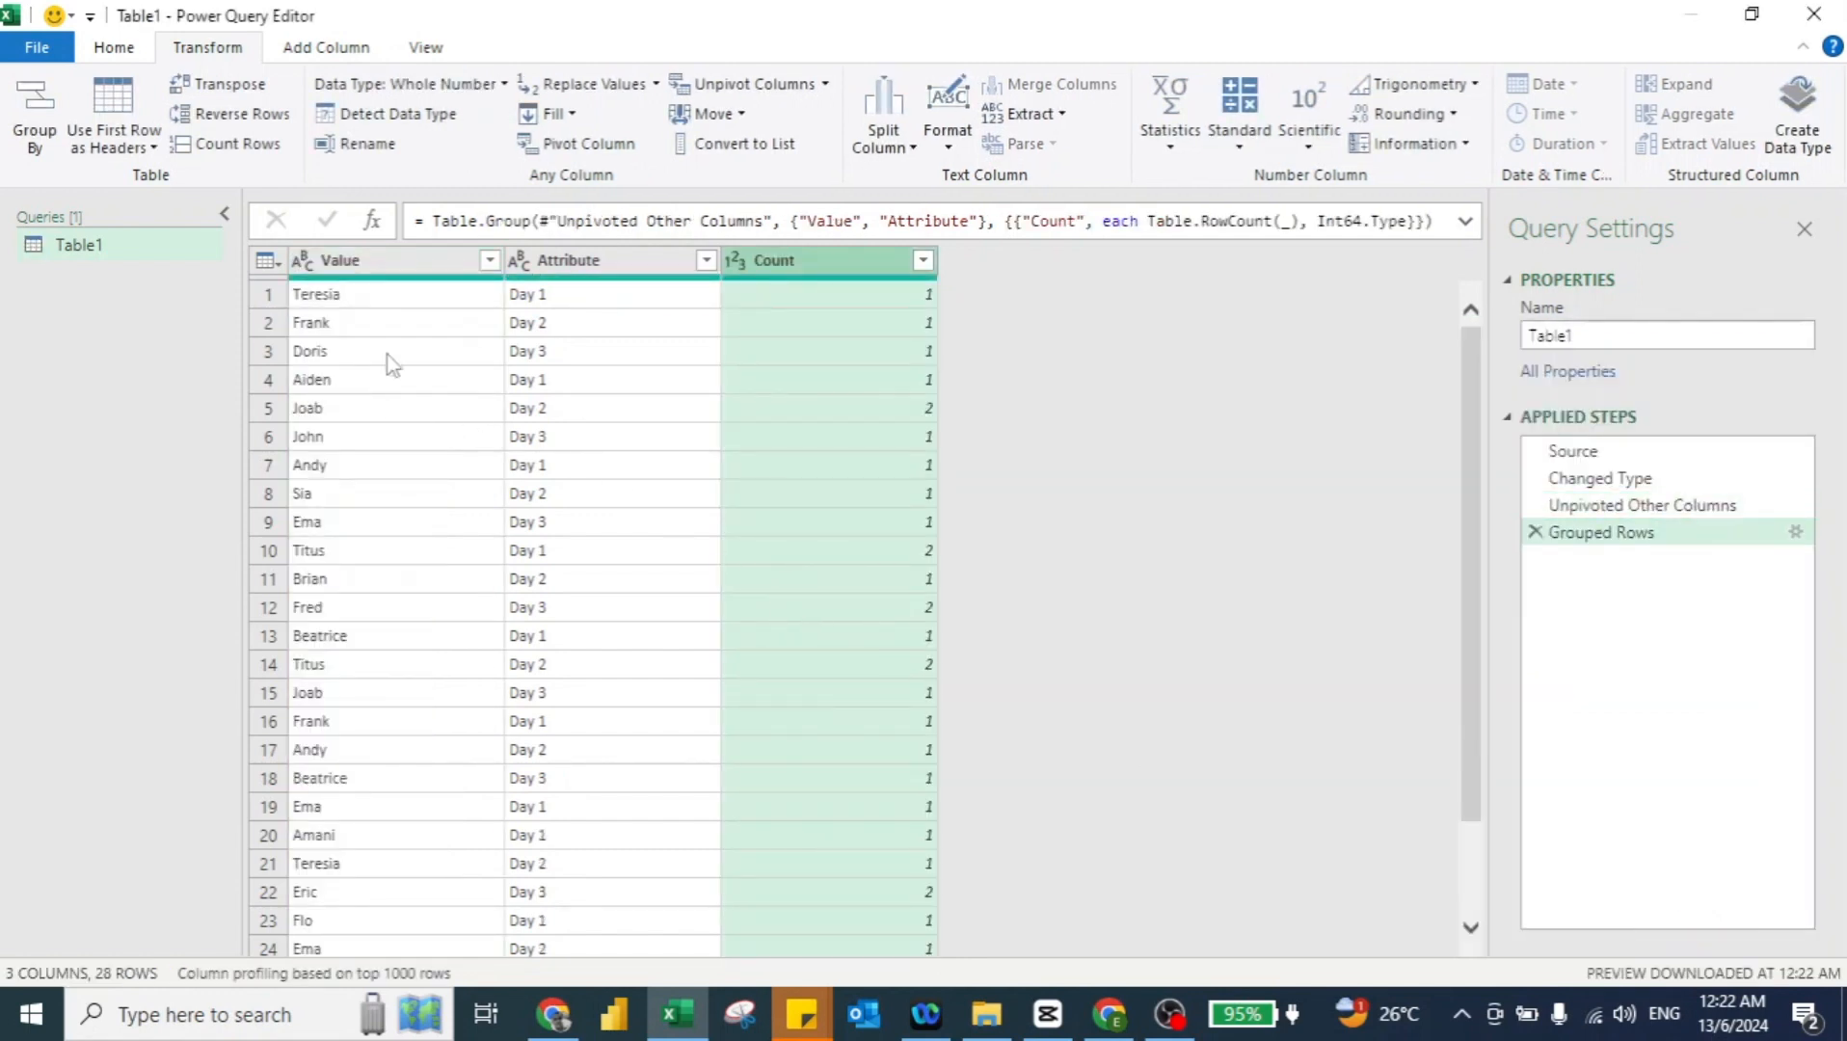
- Sort the rows by Value in ascending order and keep only the rows with duplicate values in that column
{"action": "left_click", "coordinate": [490, 261]}
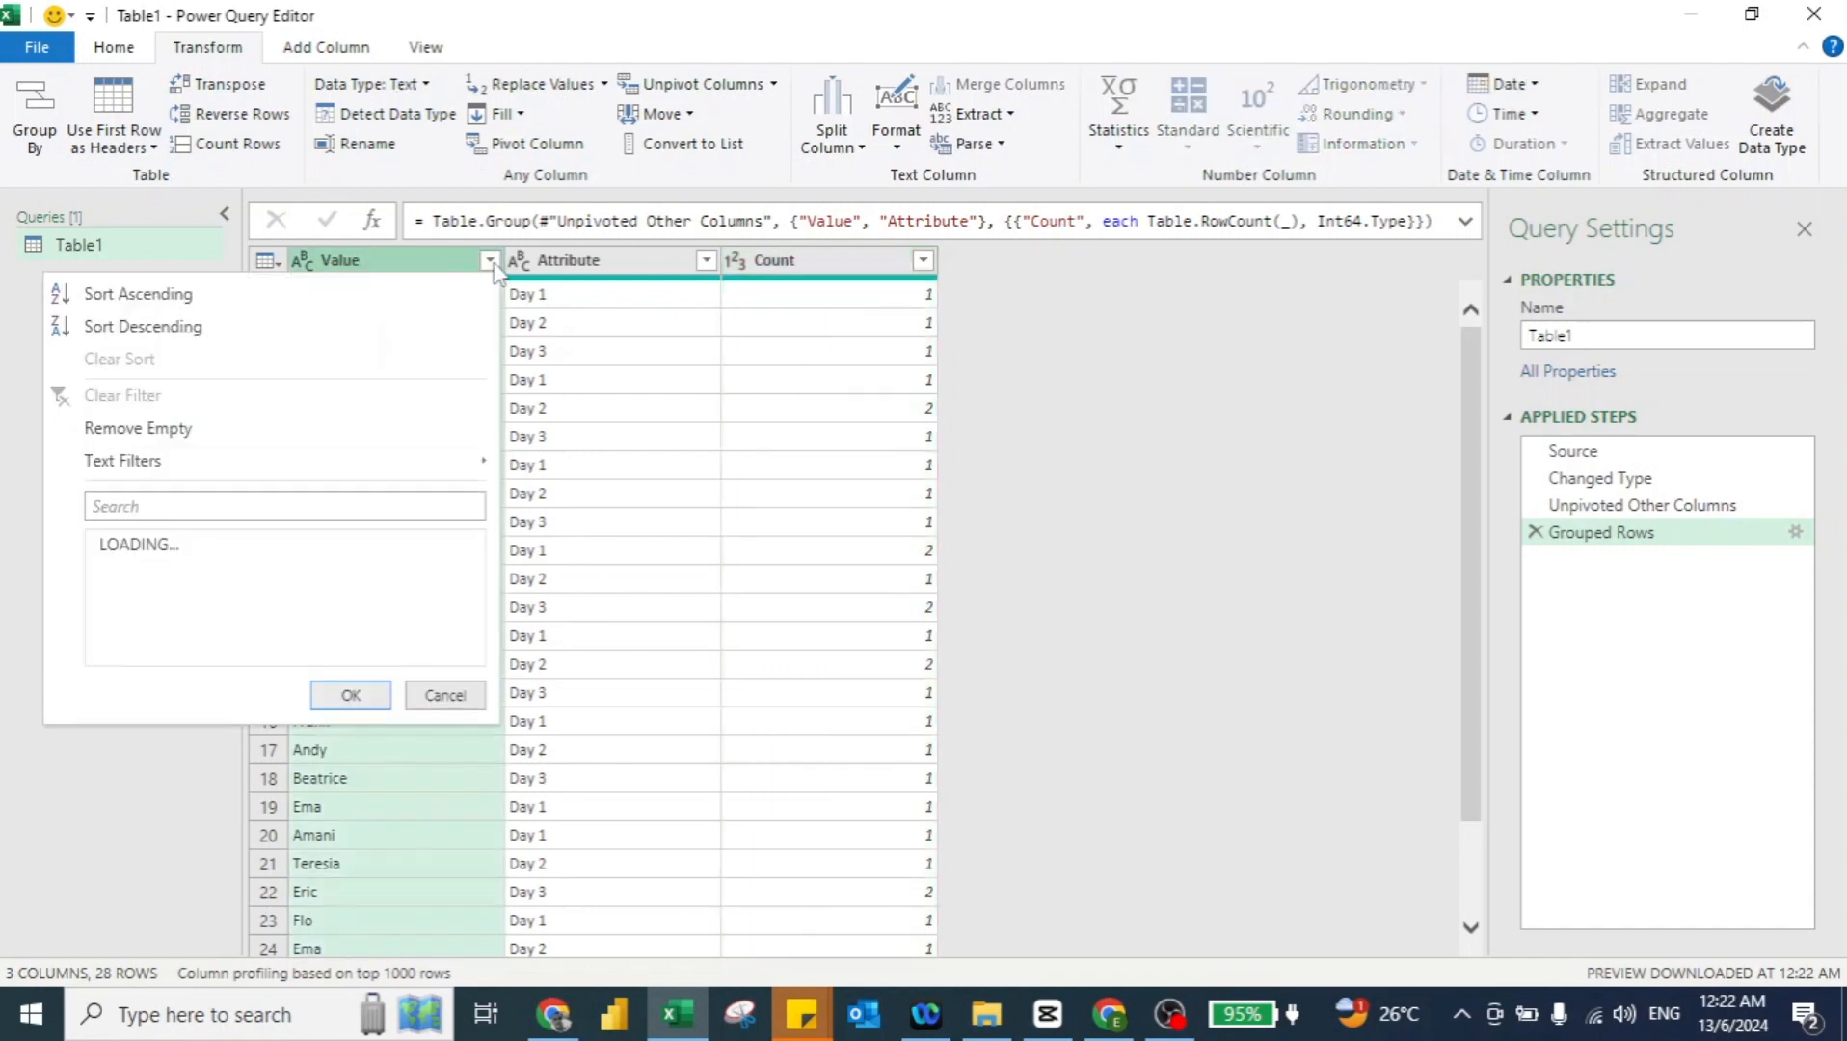
{"action": "left_click", "coordinate": [251, 289]}
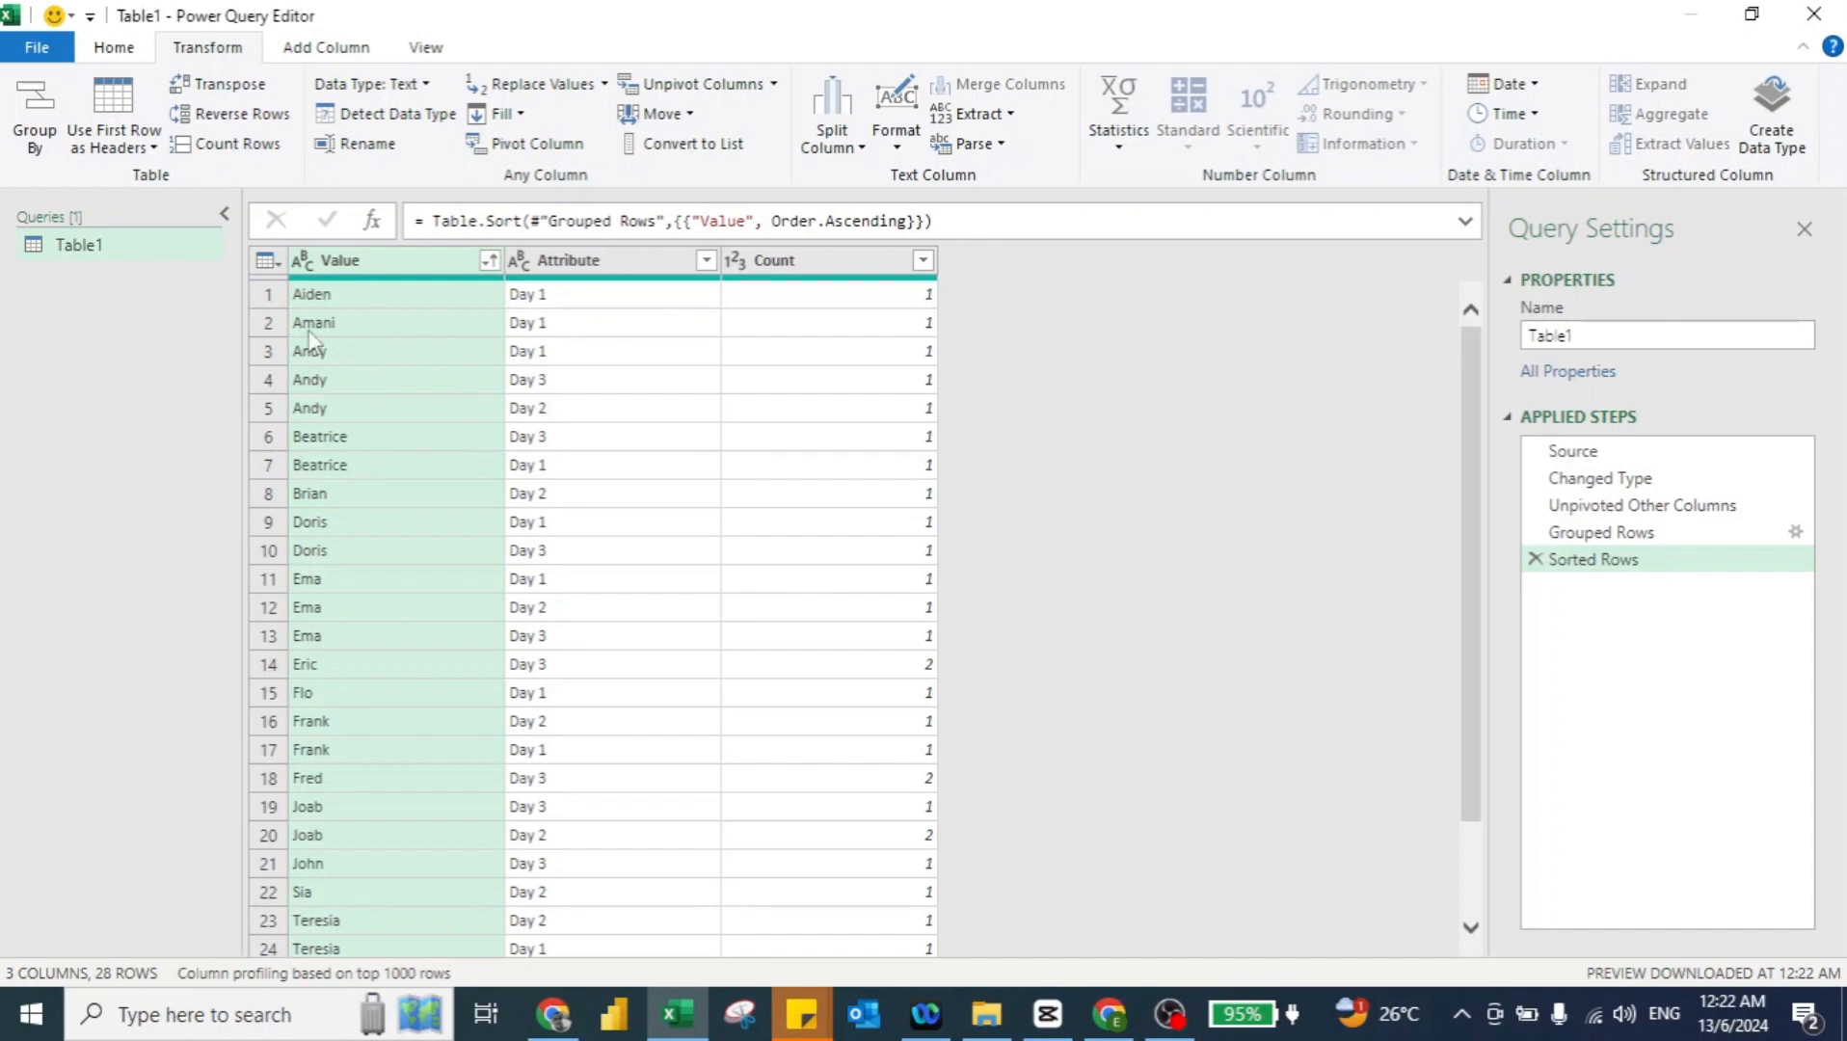
{"action": "left_click", "coordinate": [123, 45]}
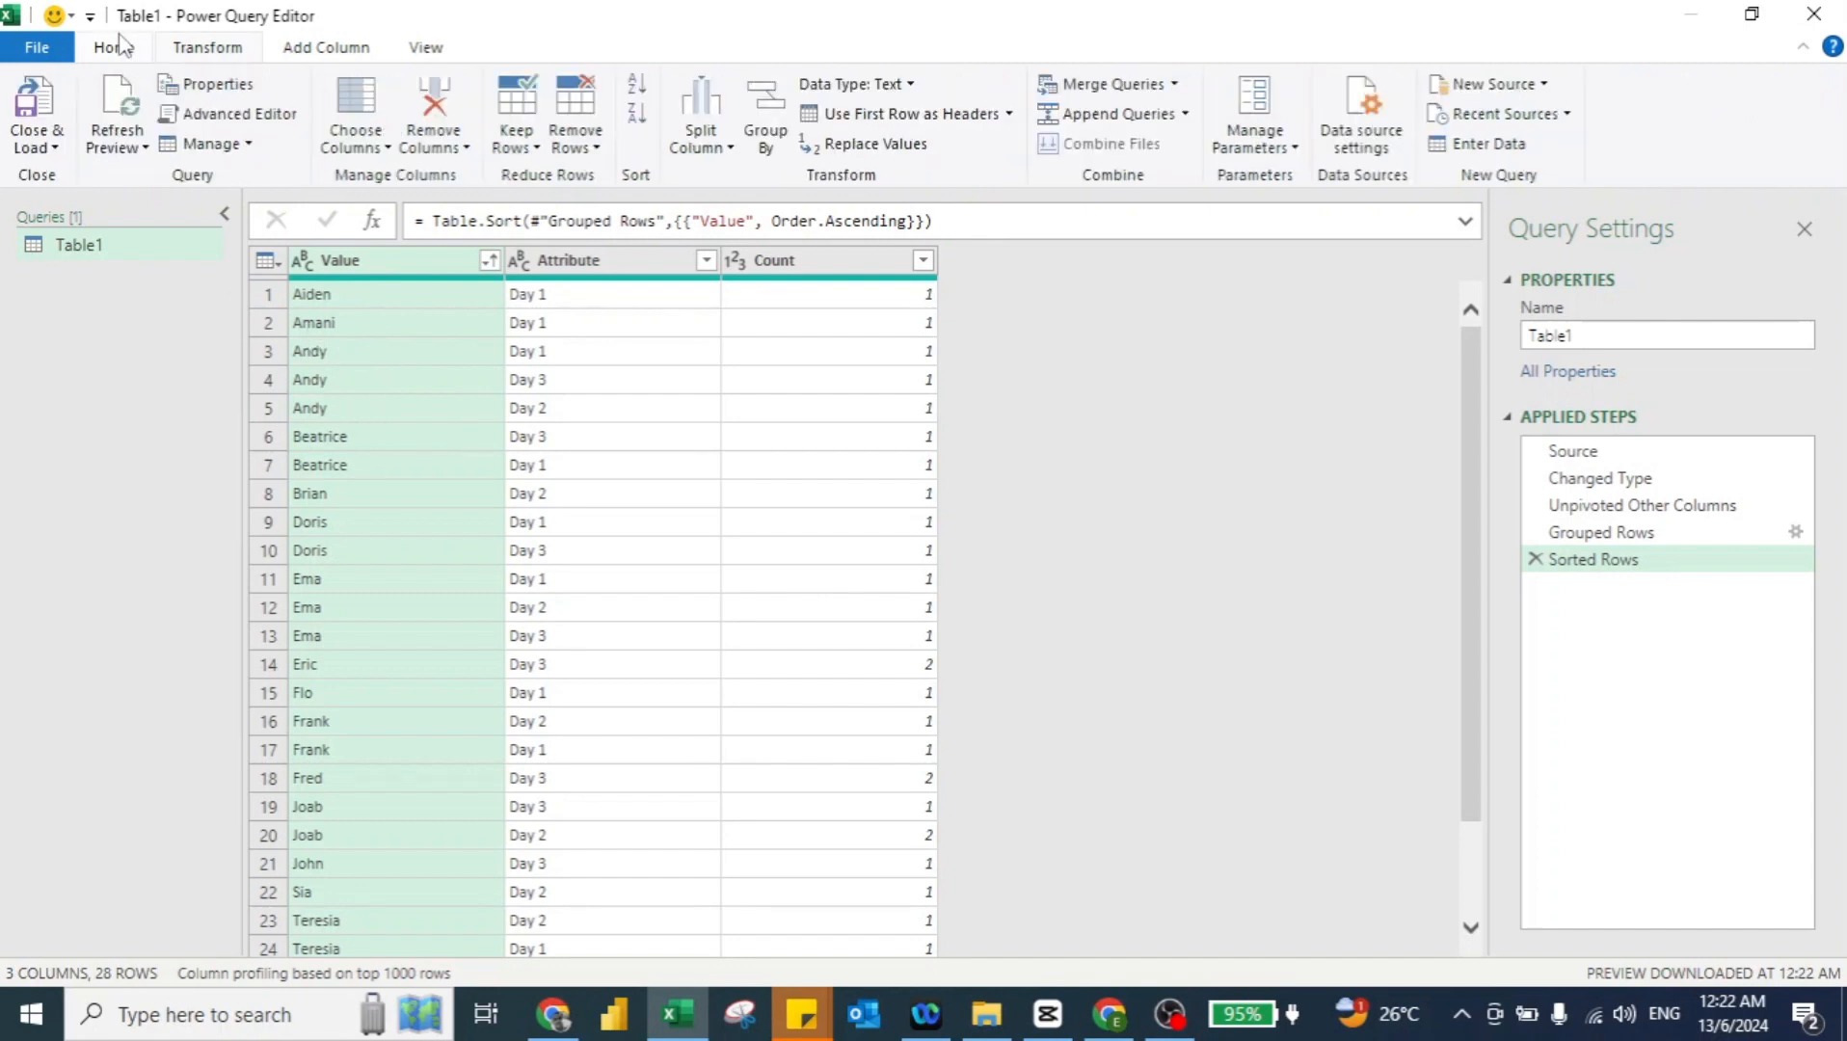
{"action": "left_click", "coordinate": [527, 158]}
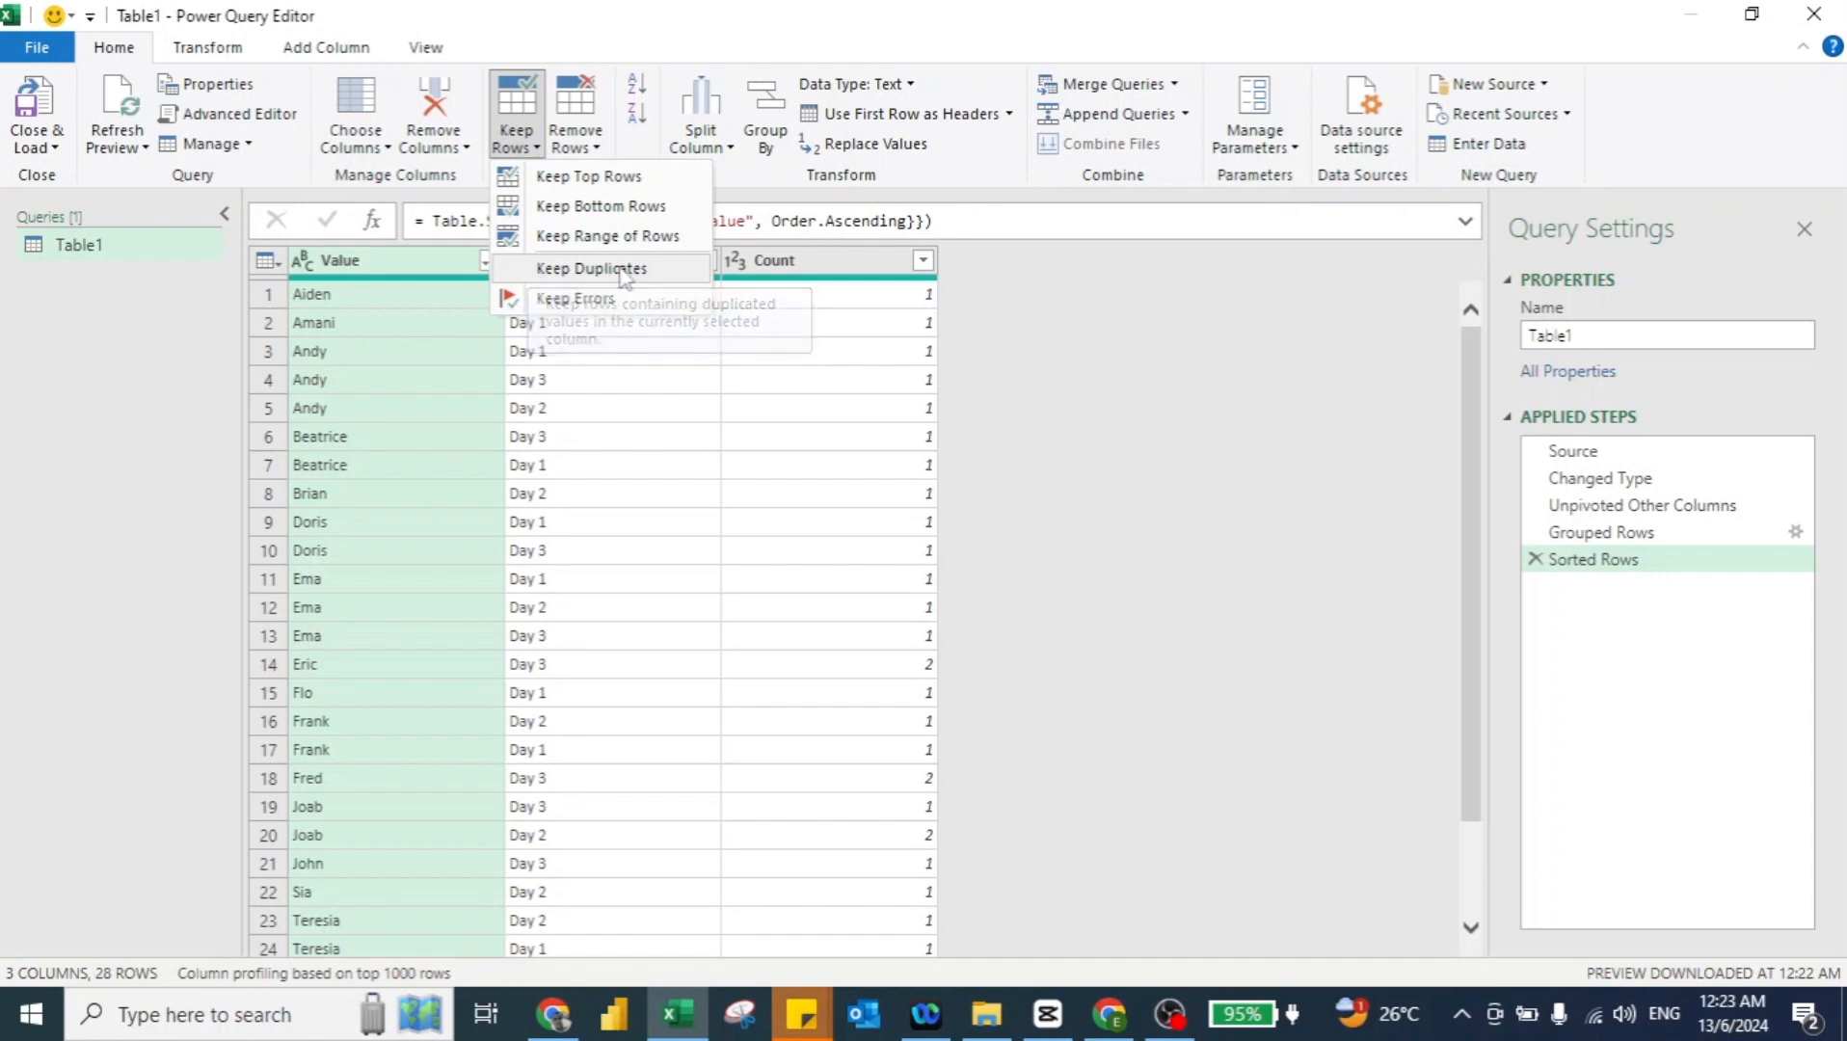
{"action": "left_click", "coordinate": [565, 273]}
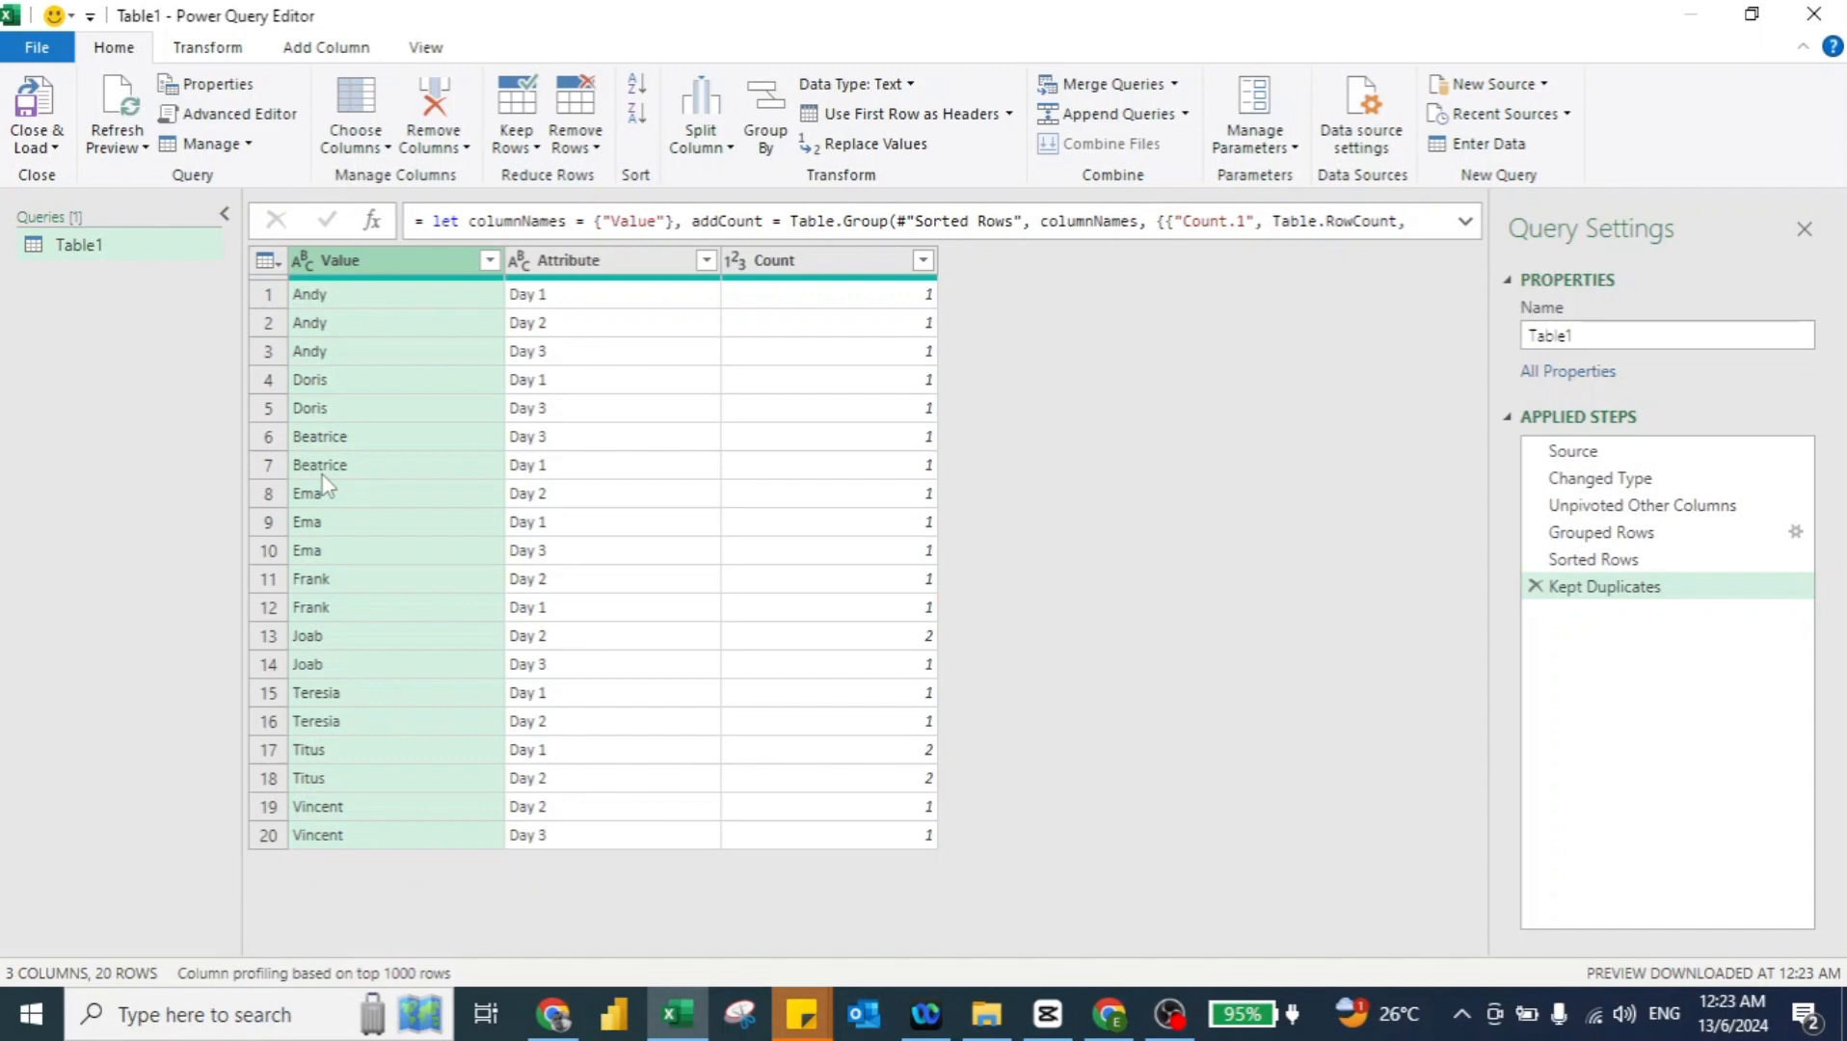
- Change the Kept Duplicates formula condition to [Count.1] = 1 so that only names occurring on a single day are kept
{"action": "left_click", "coordinate": [1466, 224]}
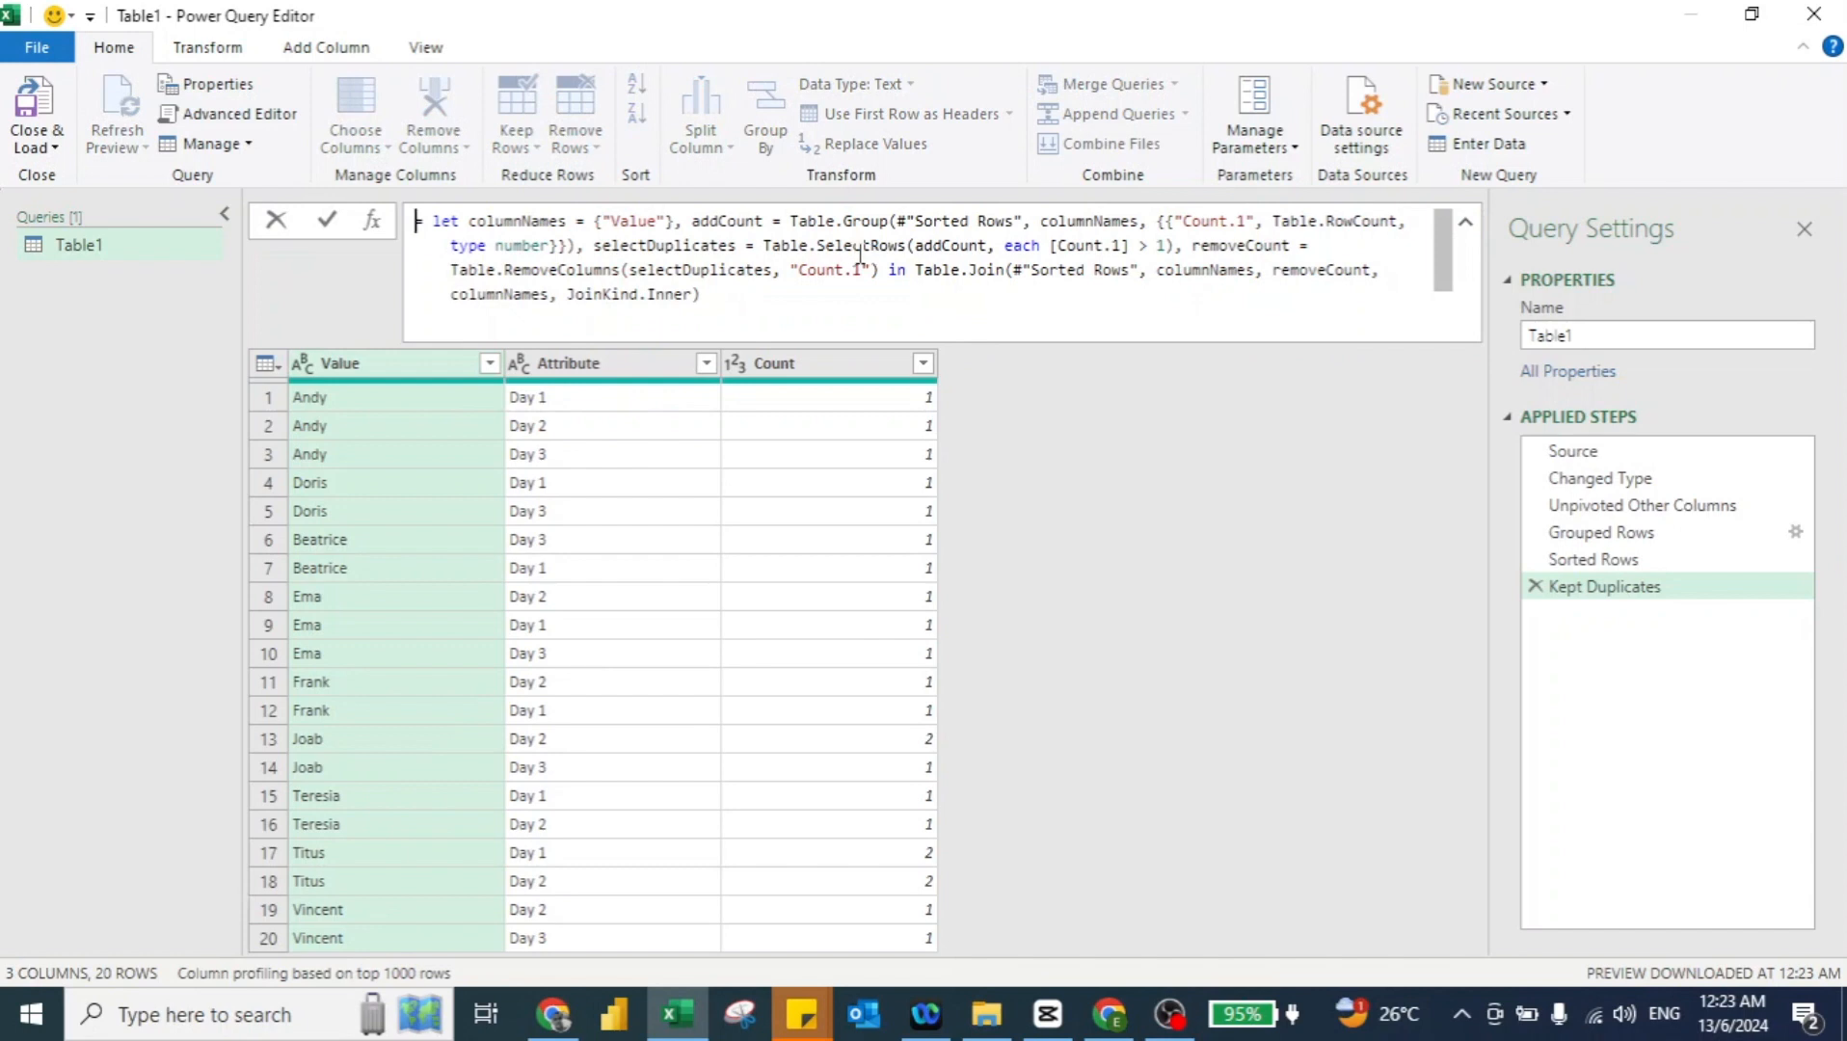
{"action": "left_click", "coordinate": [1144, 247]}
{"action": "key", "text": "BackSpace"}
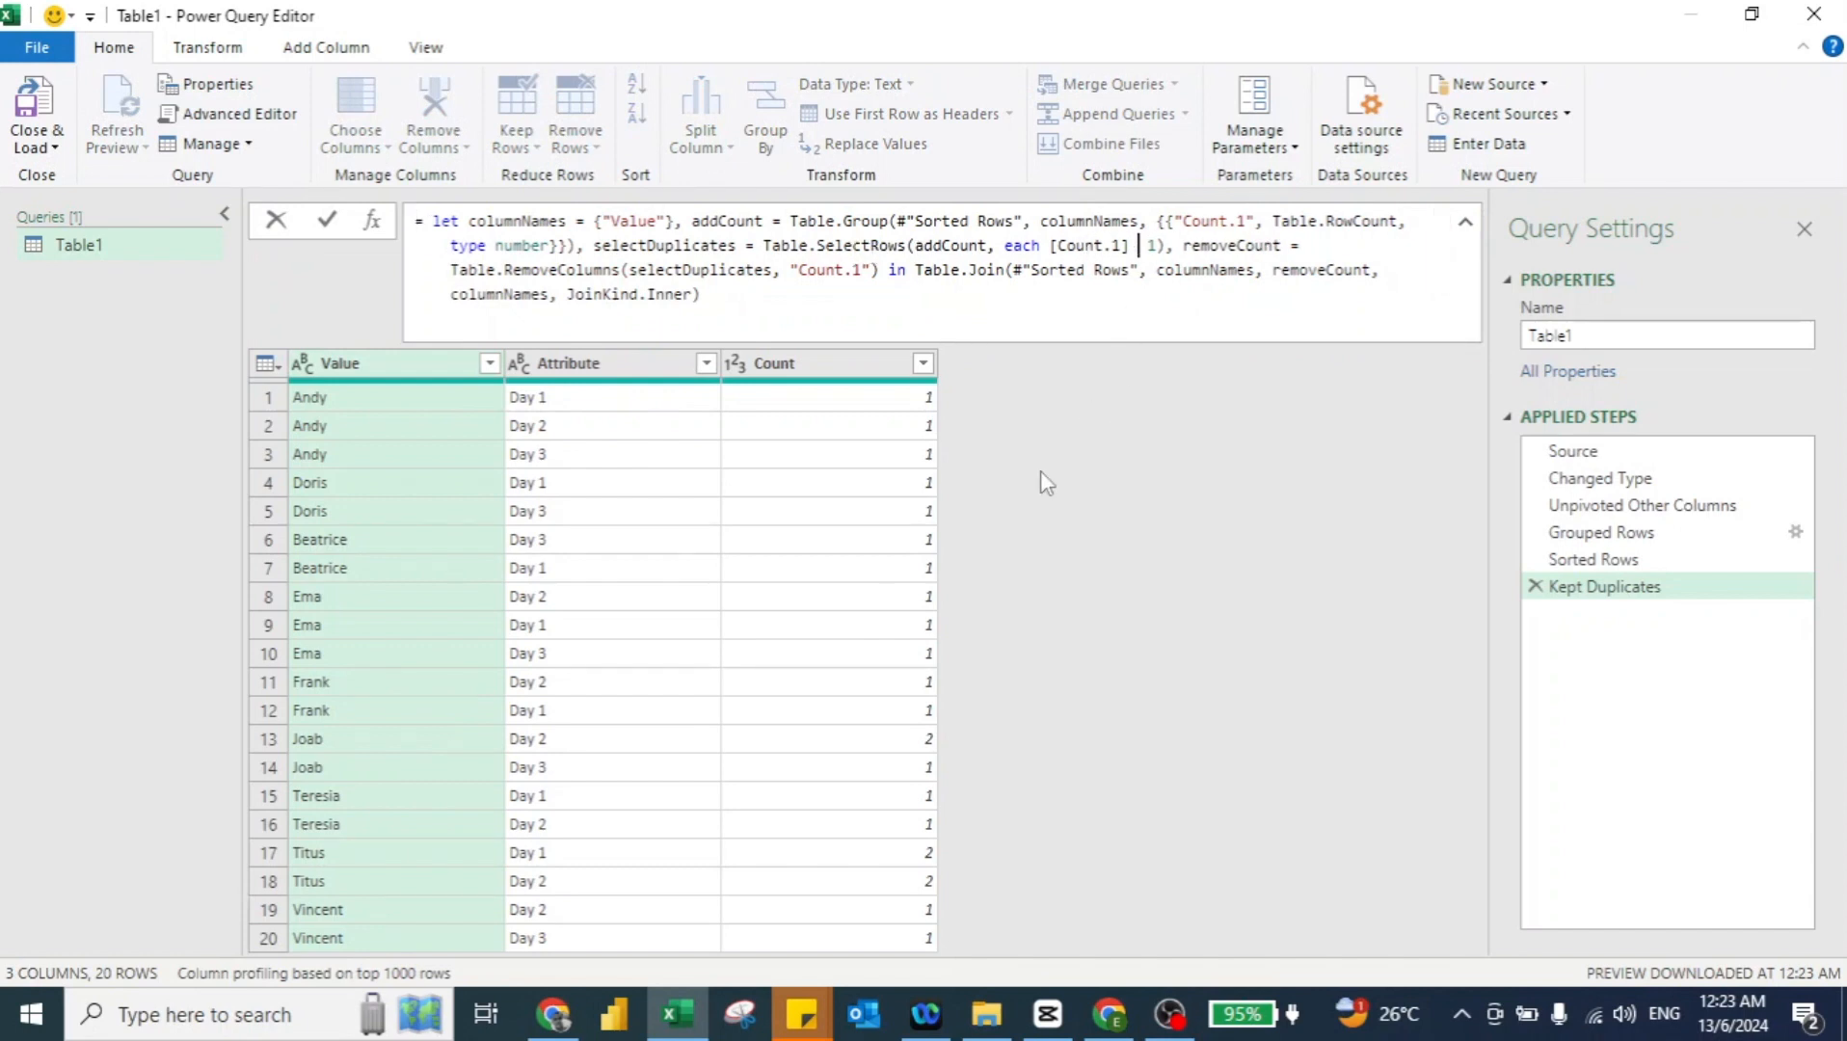
{"action": "type", "text": "="}
{"action": "key", "text": "Return"}
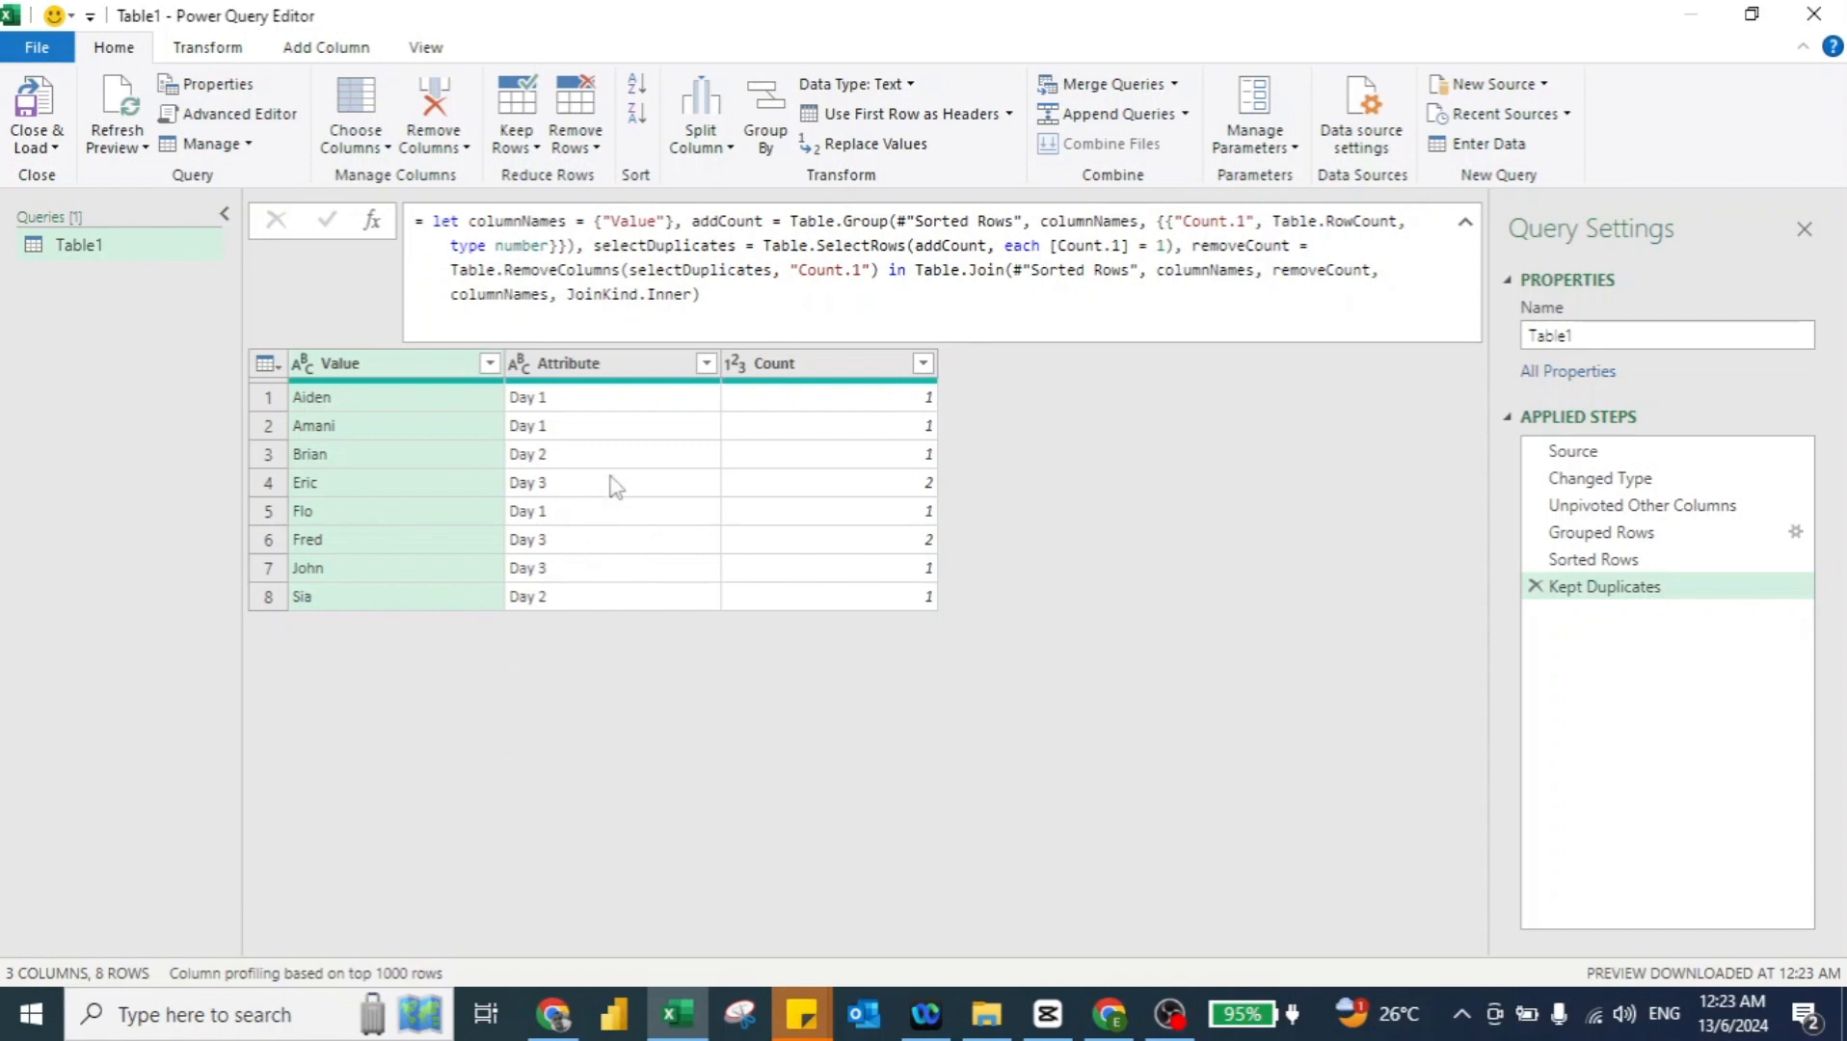
- Remove the Attribute and Count columns, then close the query and load its result into the workbook
{"action": "left_click", "coordinate": [592, 367]}
{"action": "key", "text": "shift+Right"}
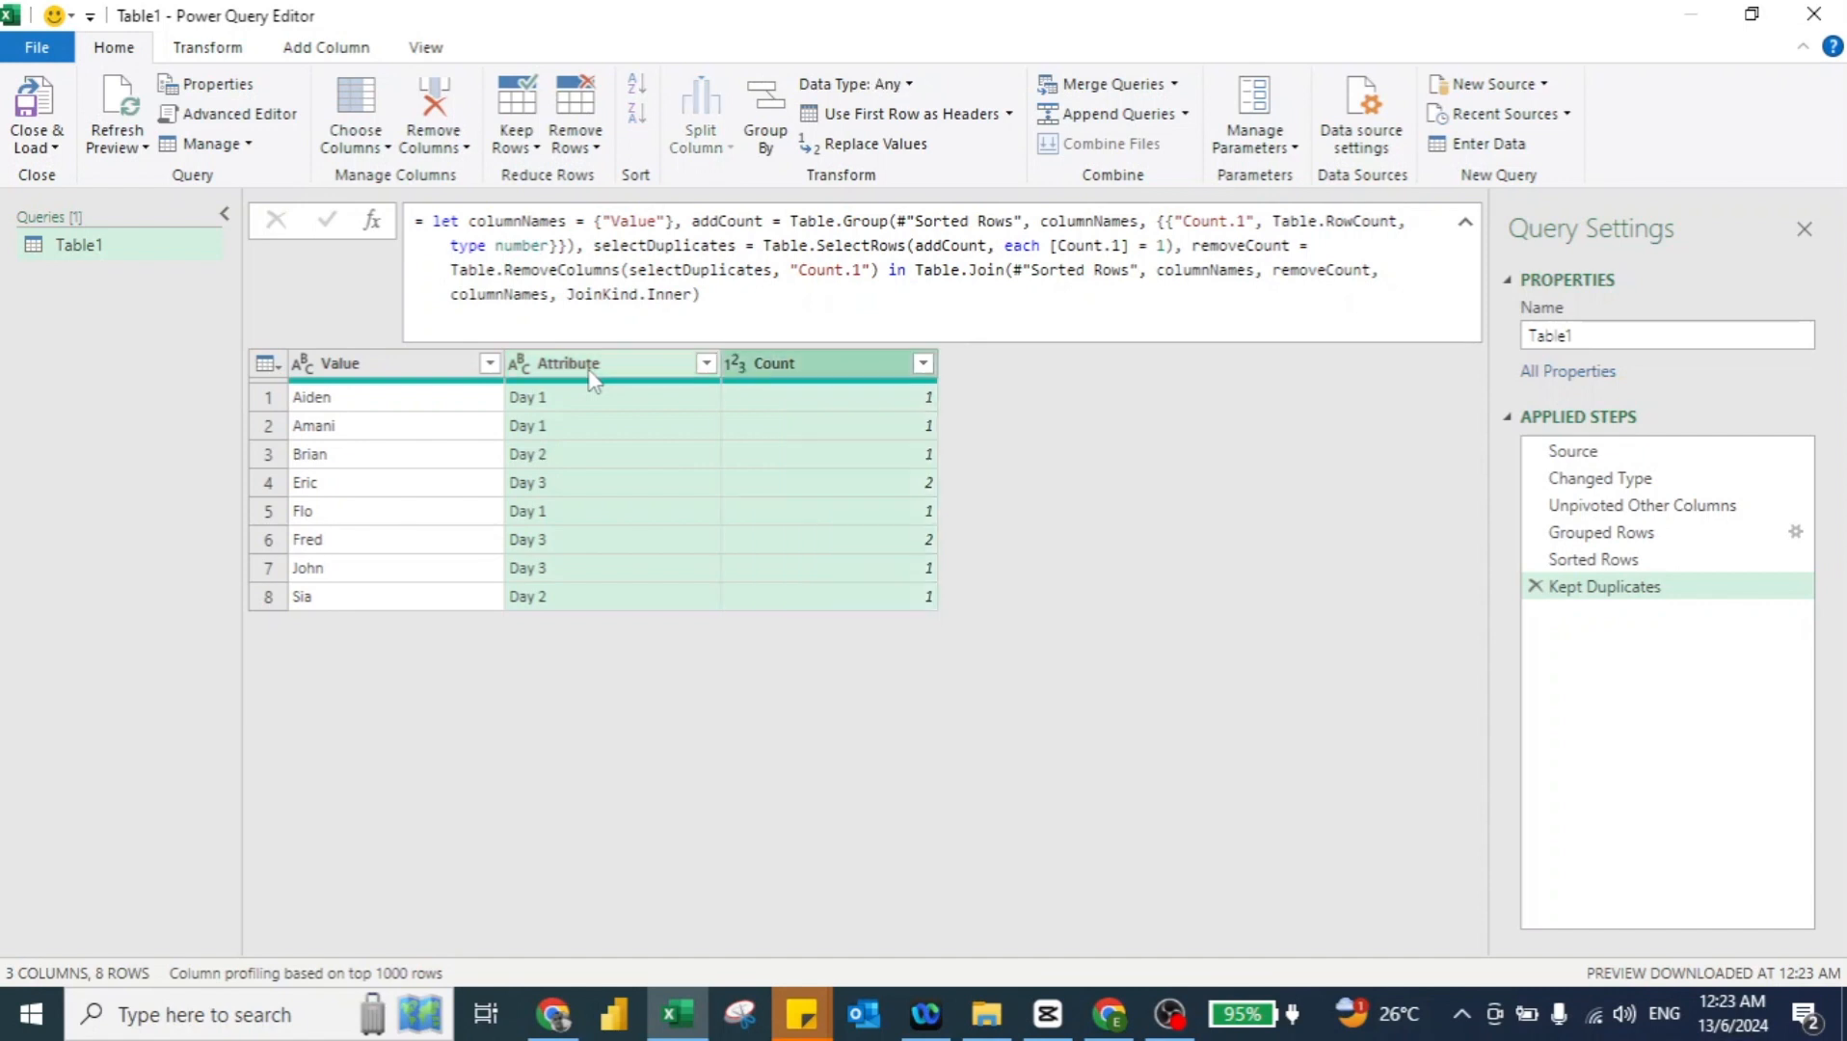
{"action": "key", "text": "Delete"}
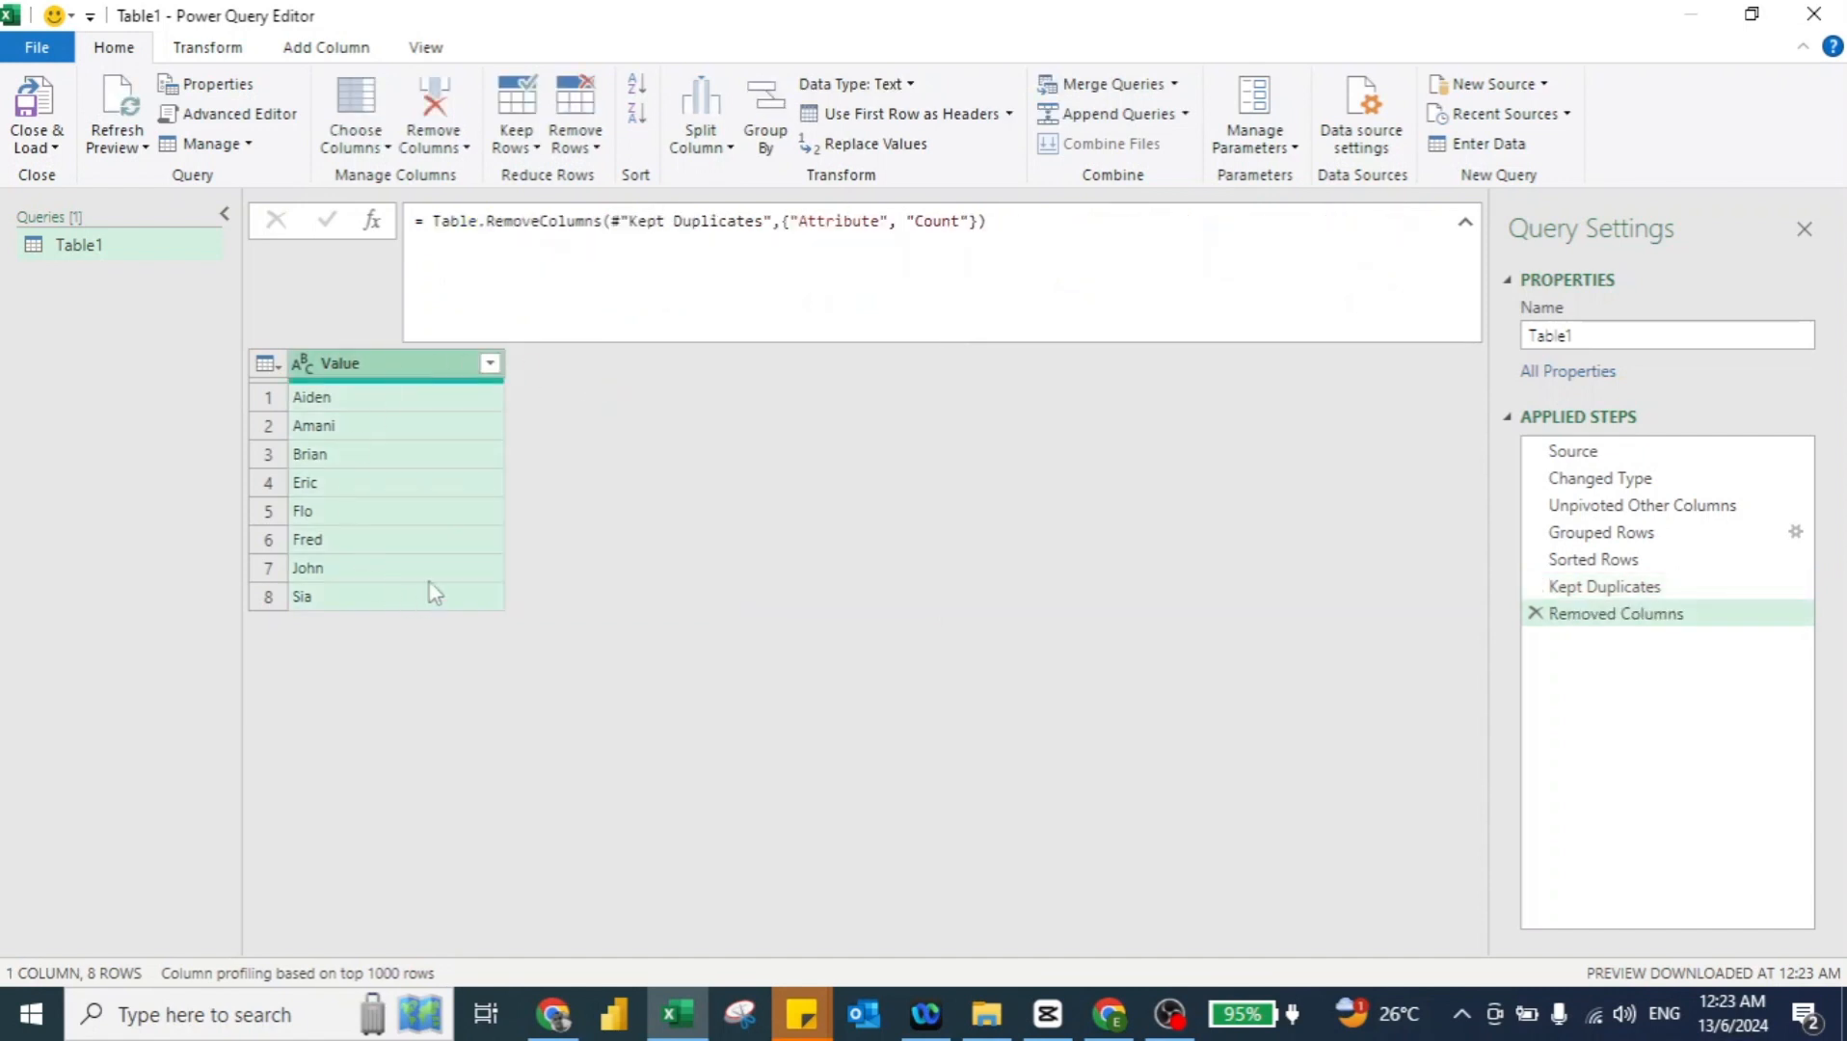
{"action": "left_click", "coordinate": [42, 92]}
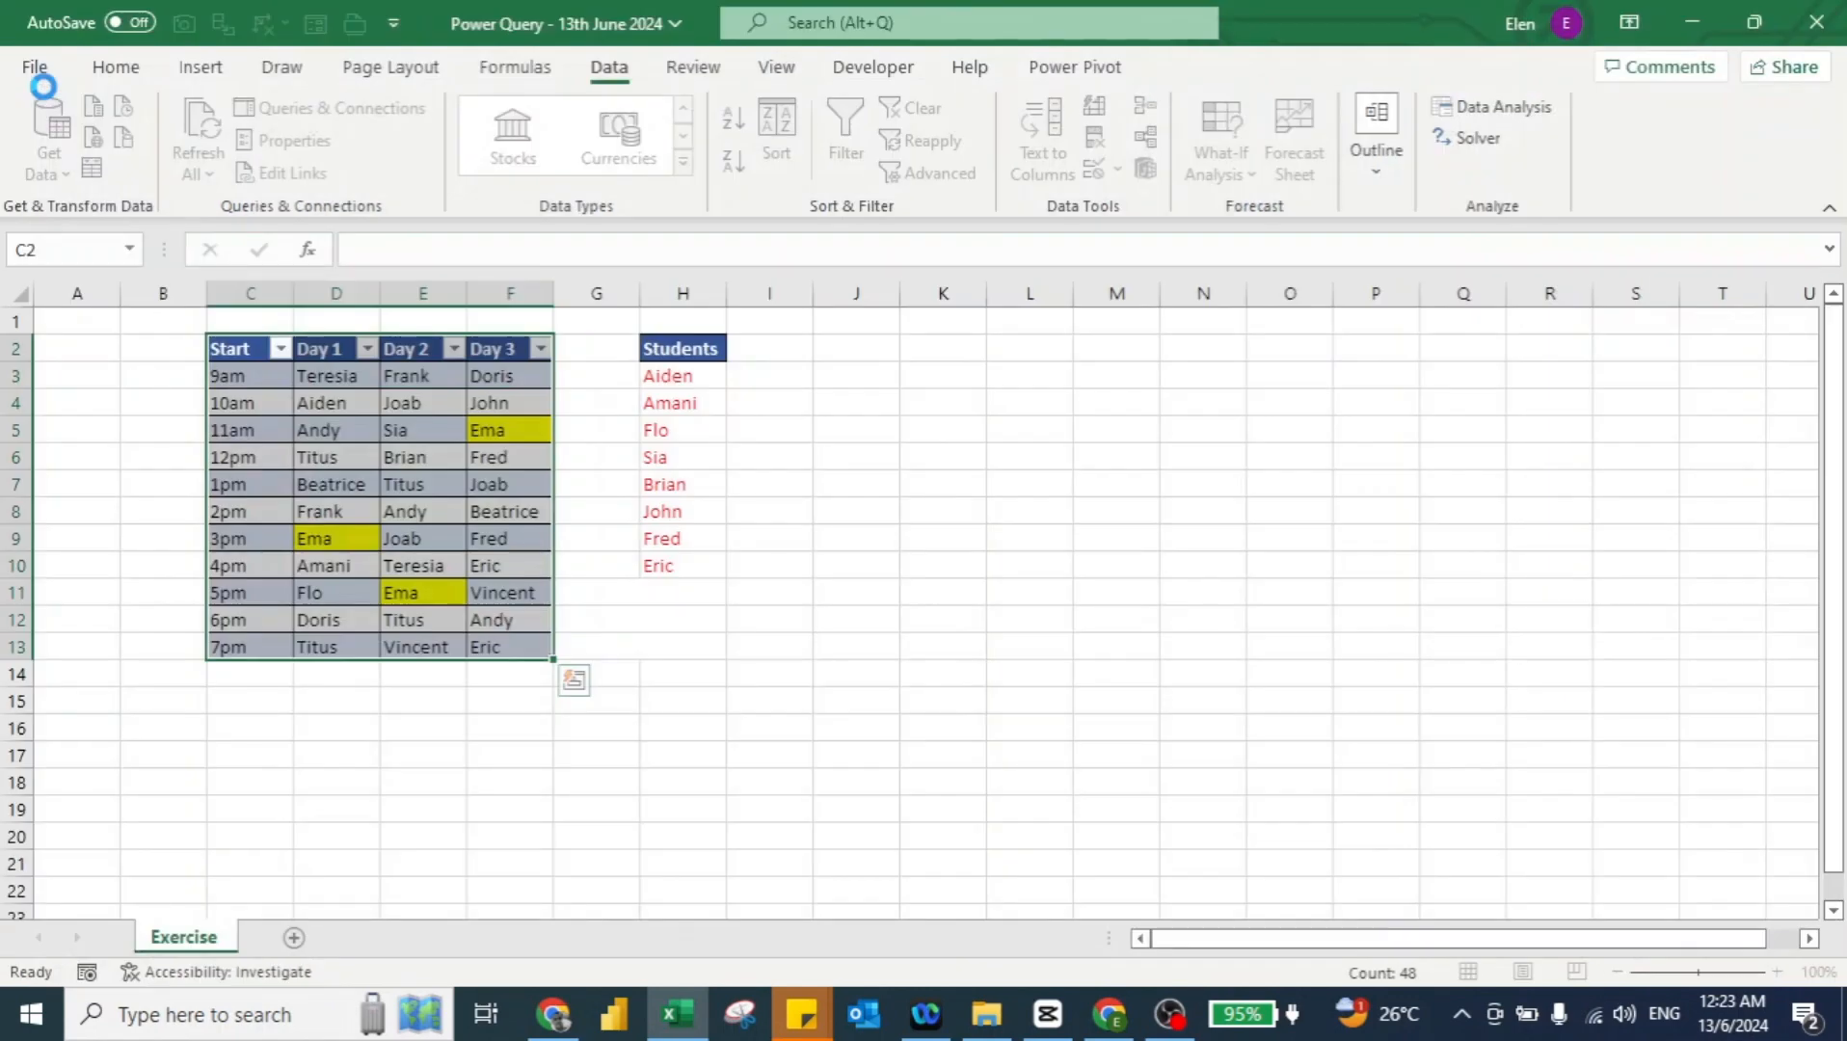